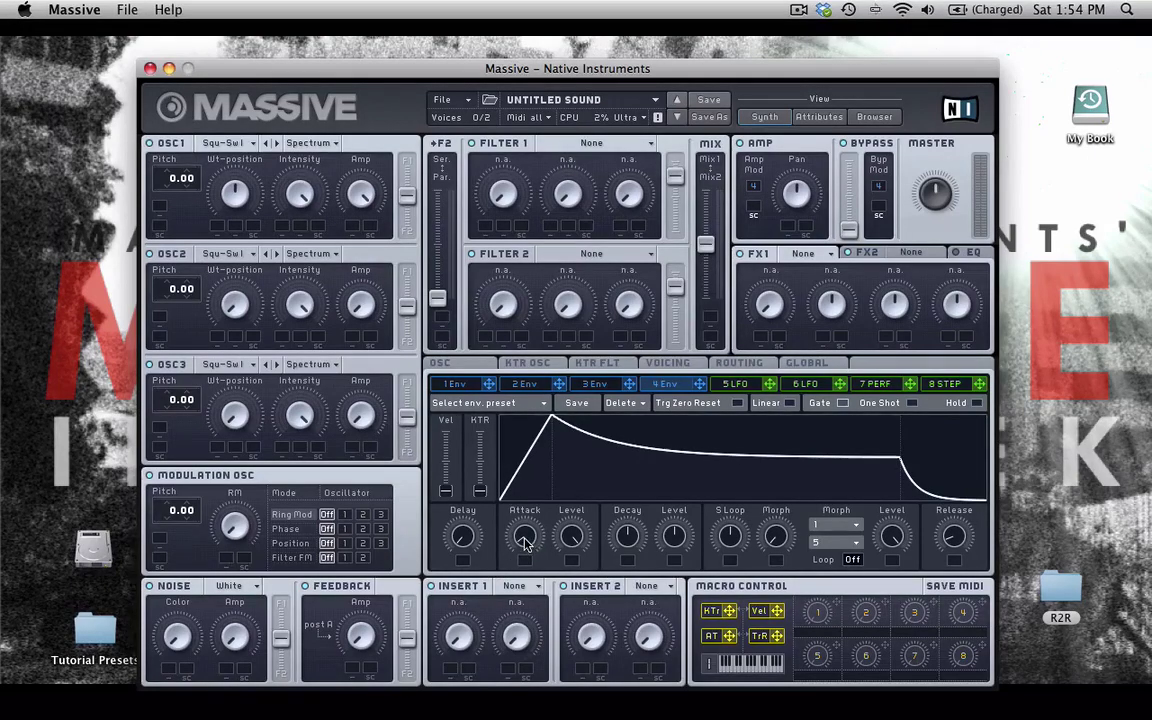
- Shorten the envelope's attack and release, and raise the decay and sustain levels to a high plateau
drag(524, 538, 490, 533)
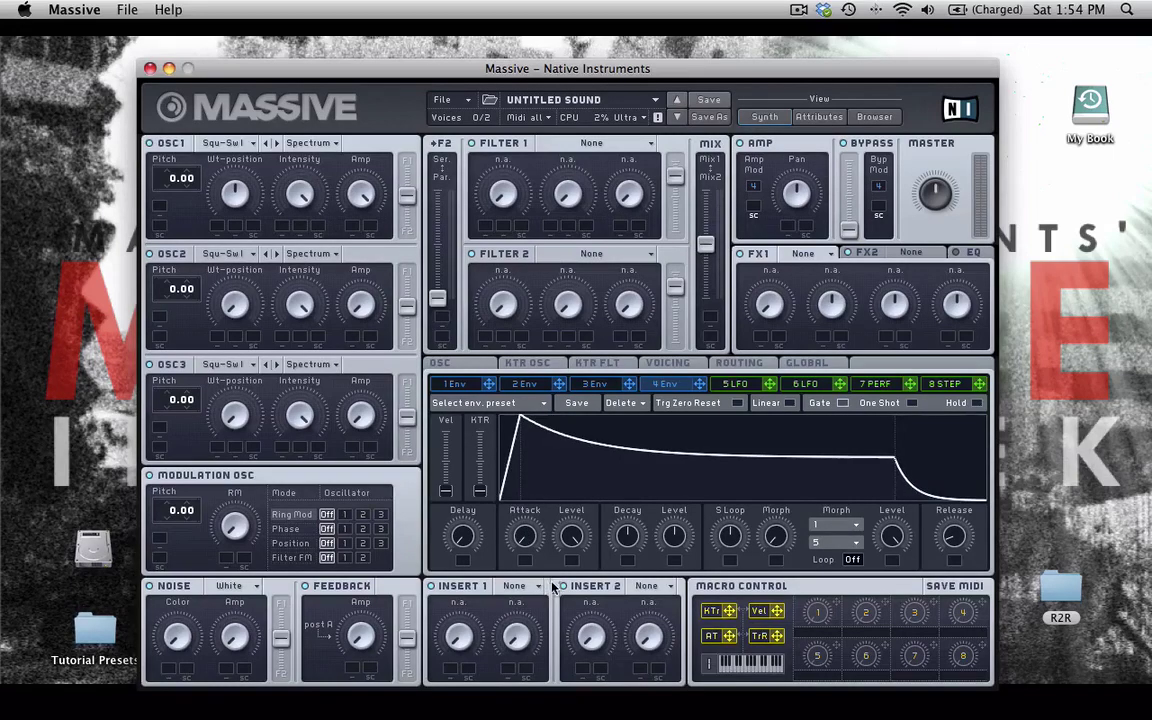
drag(953, 538, 953, 560)
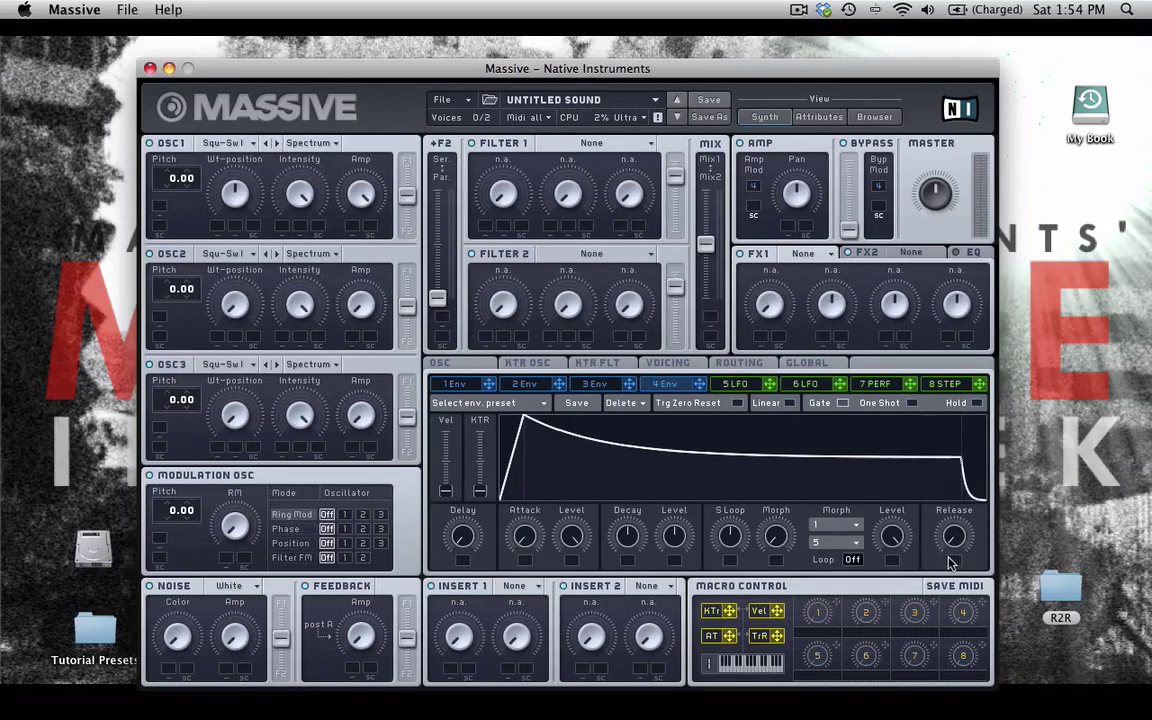
drag(676, 540, 669, 463)
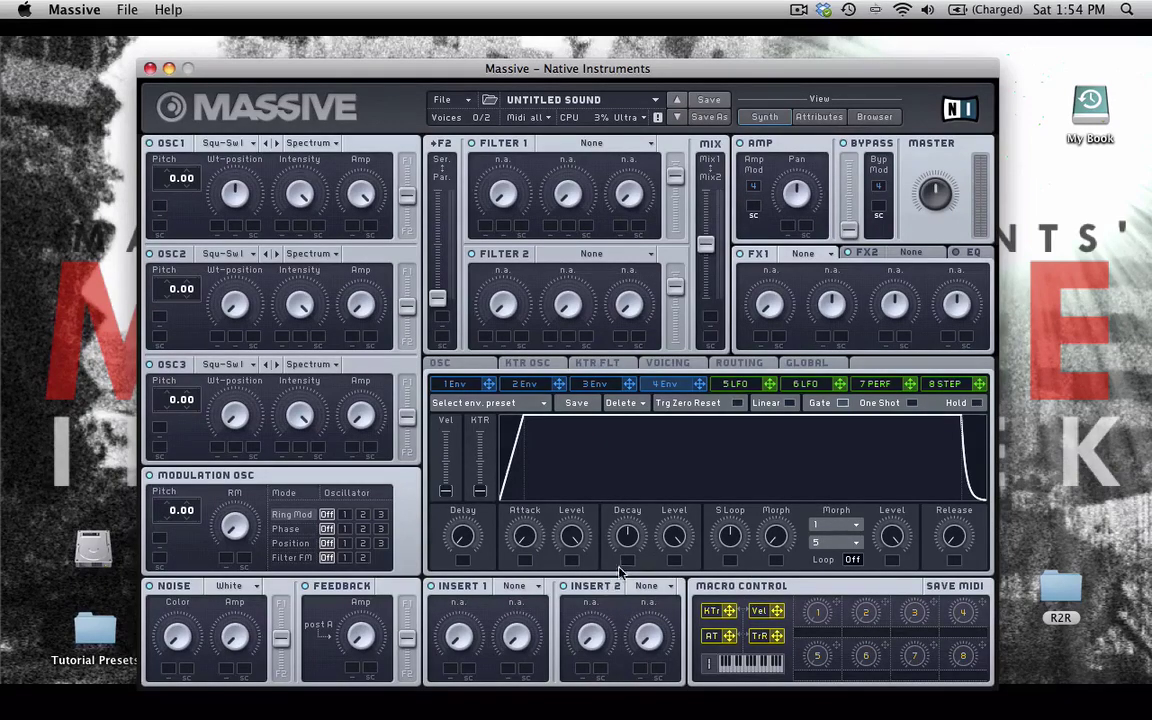
mouse_move(678, 553)
mouse_down()
mouse_move(676, 515)
mouse_move(670, 553)
mouse_up()
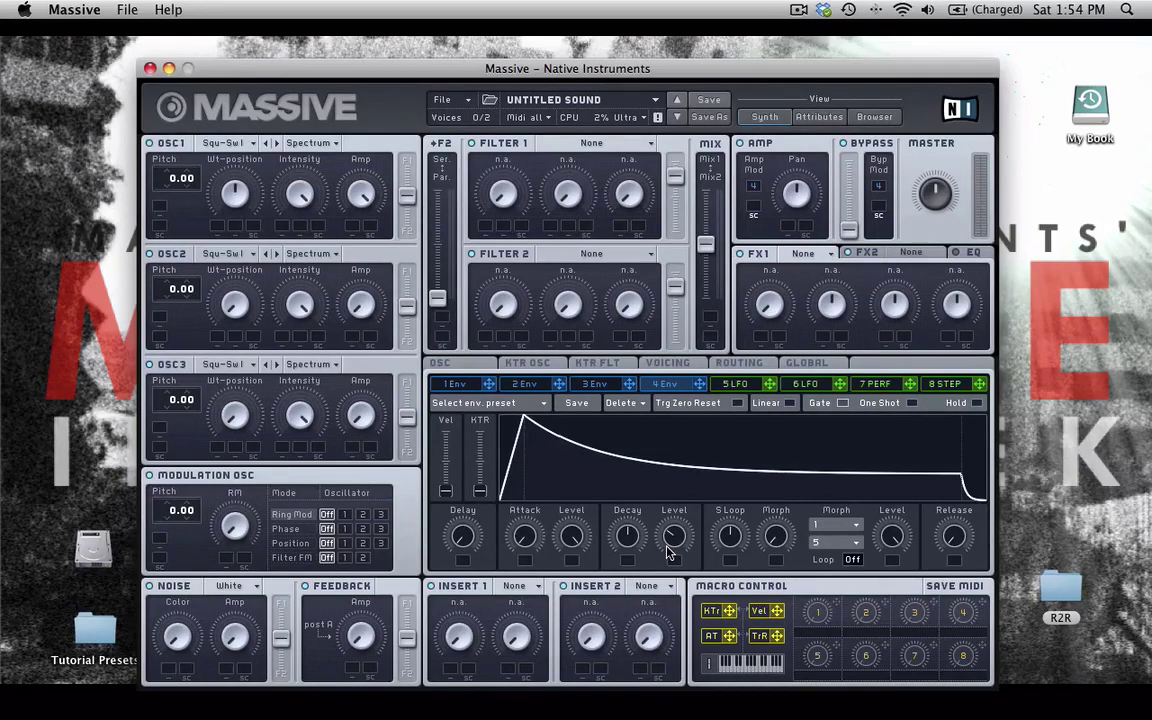
drag(671, 540, 676, 538)
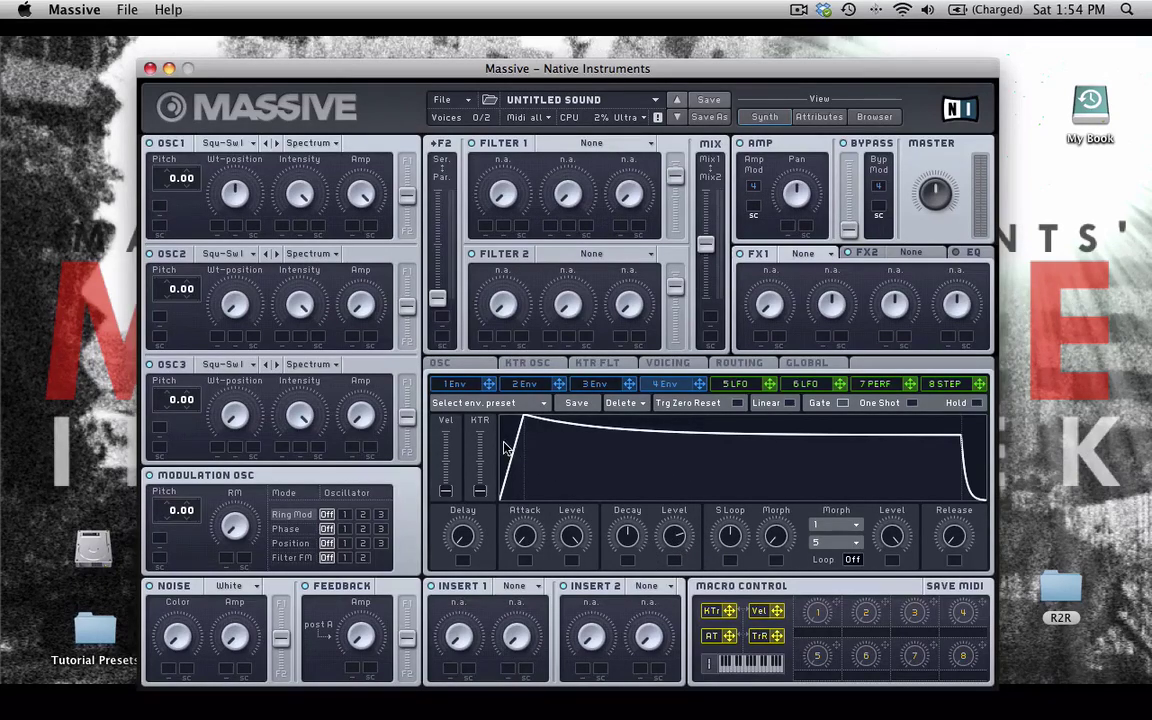
- Start a new untitled sound and route envelope 1 to oscillator 1's amplitude with a modulation depth
click(440, 99)
click(442, 102)
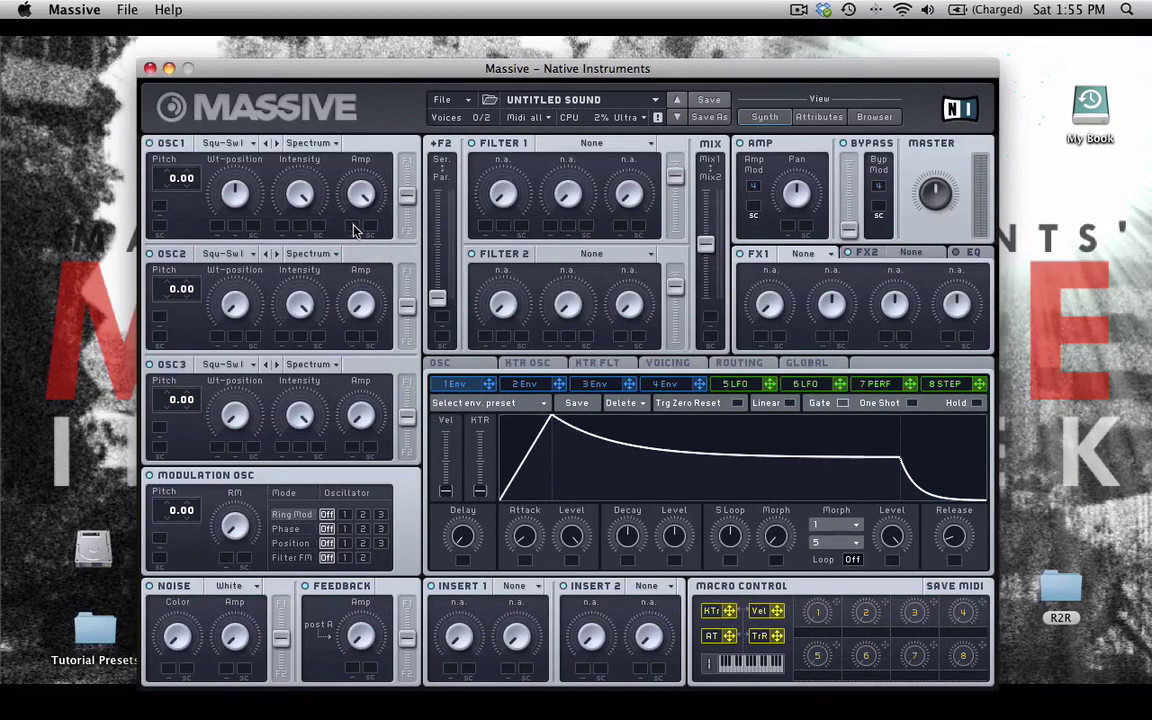
drag(350, 233, 350, 233)
drag(350, 233, 367, 210)
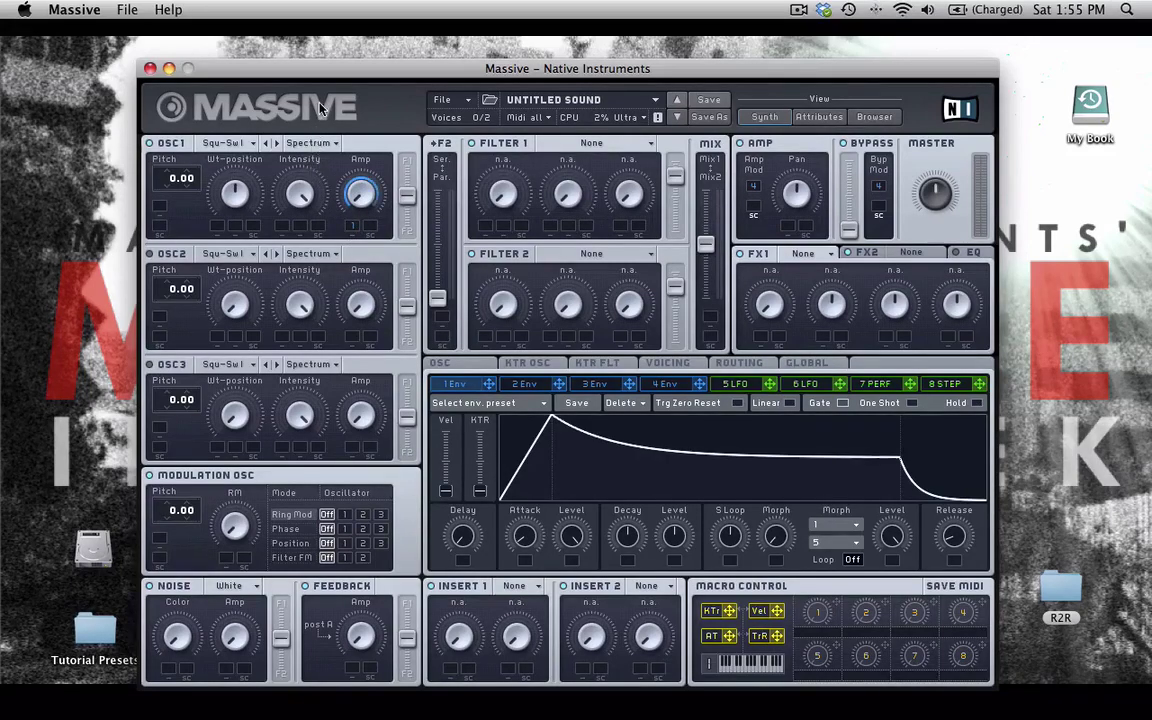
- Assign envelope 1 to the mod slot under OSC1 Amp so it reads 1
click(354, 228)
- Lengthen envelope 1's attack and decay, drop its sustain level near silence, then fine-tune the attack
drag(527, 547, 521, 507)
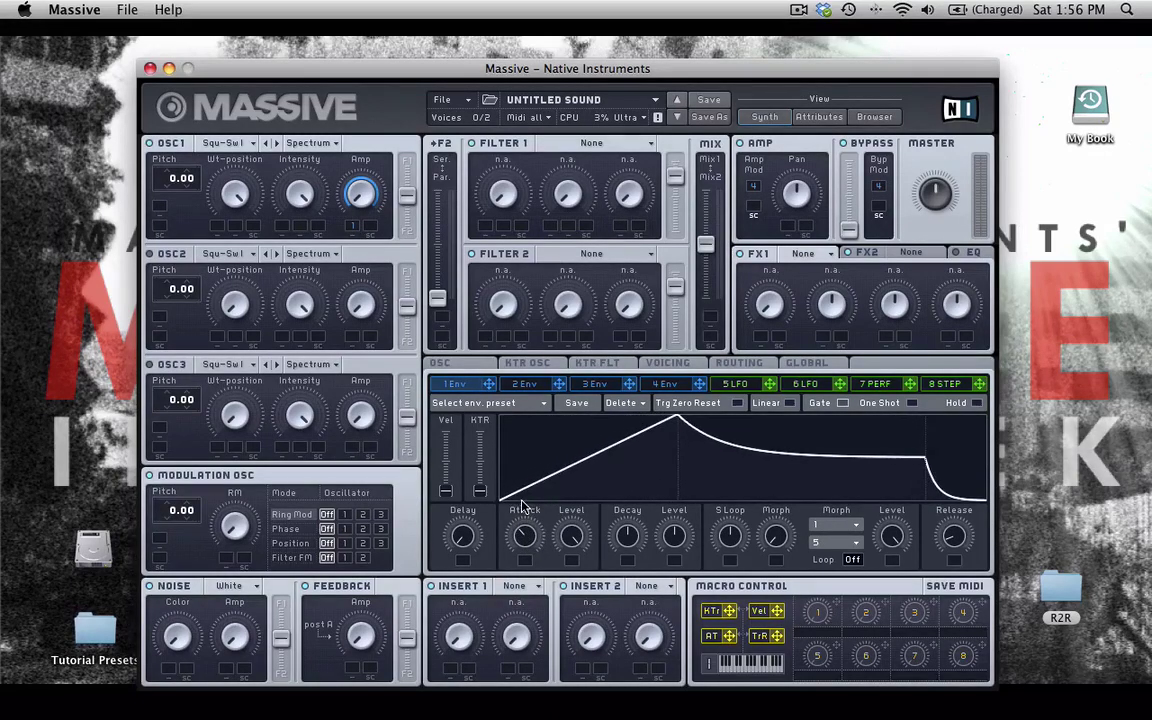
drag(674, 530, 683, 610)
drag(627, 546, 632, 519)
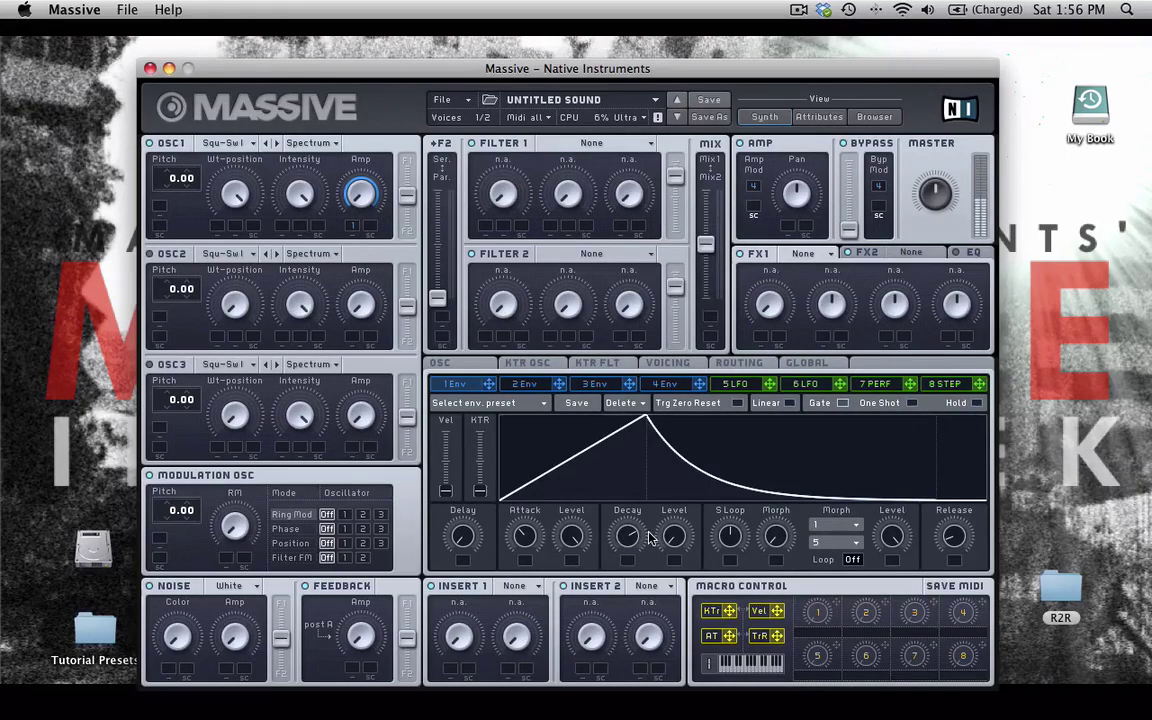
drag(573, 534, 568, 540)
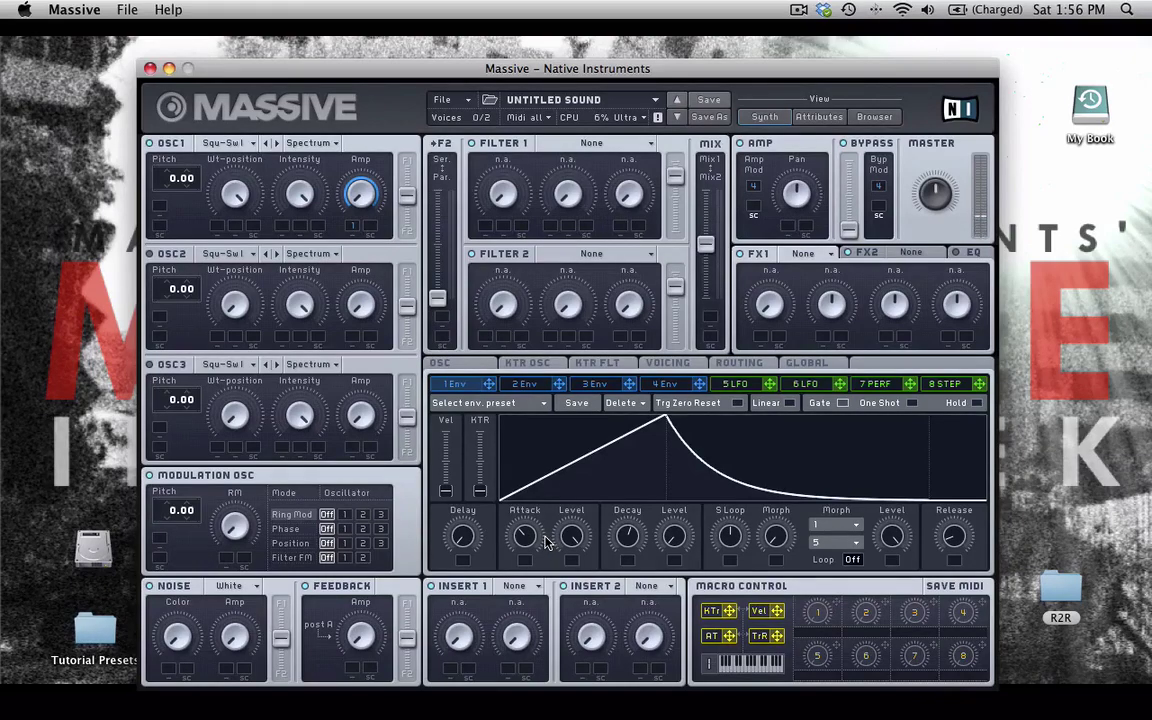
drag(528, 540, 528, 532)
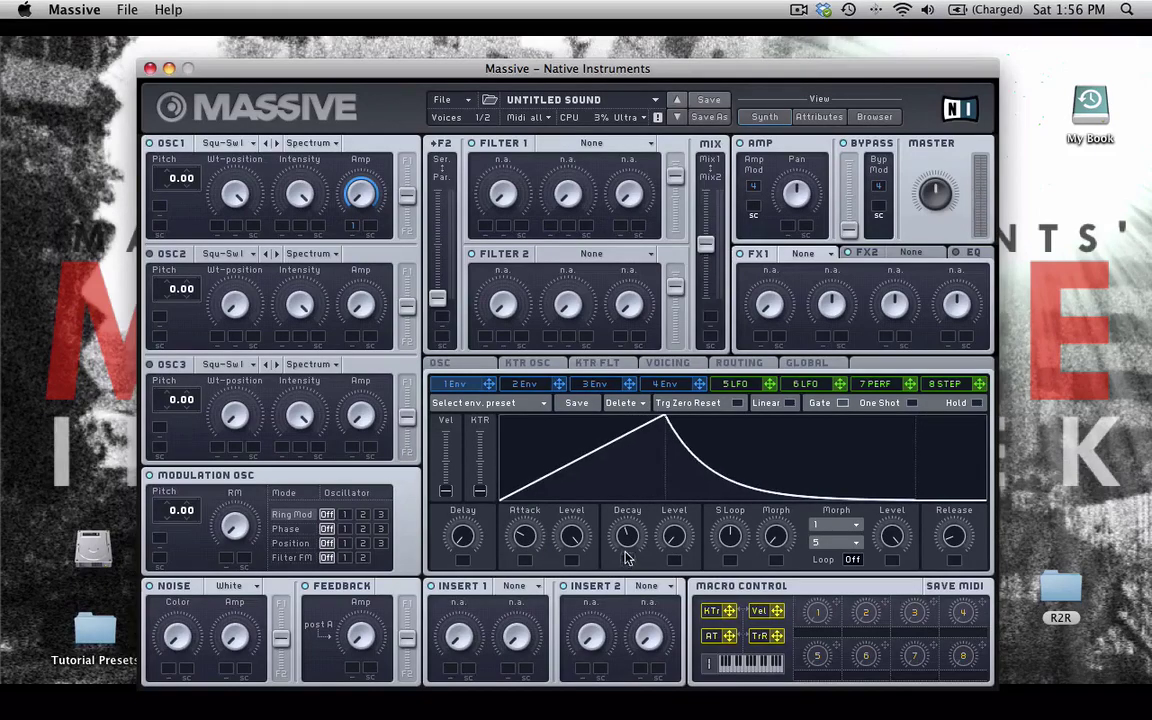
drag(526, 538, 548, 540)
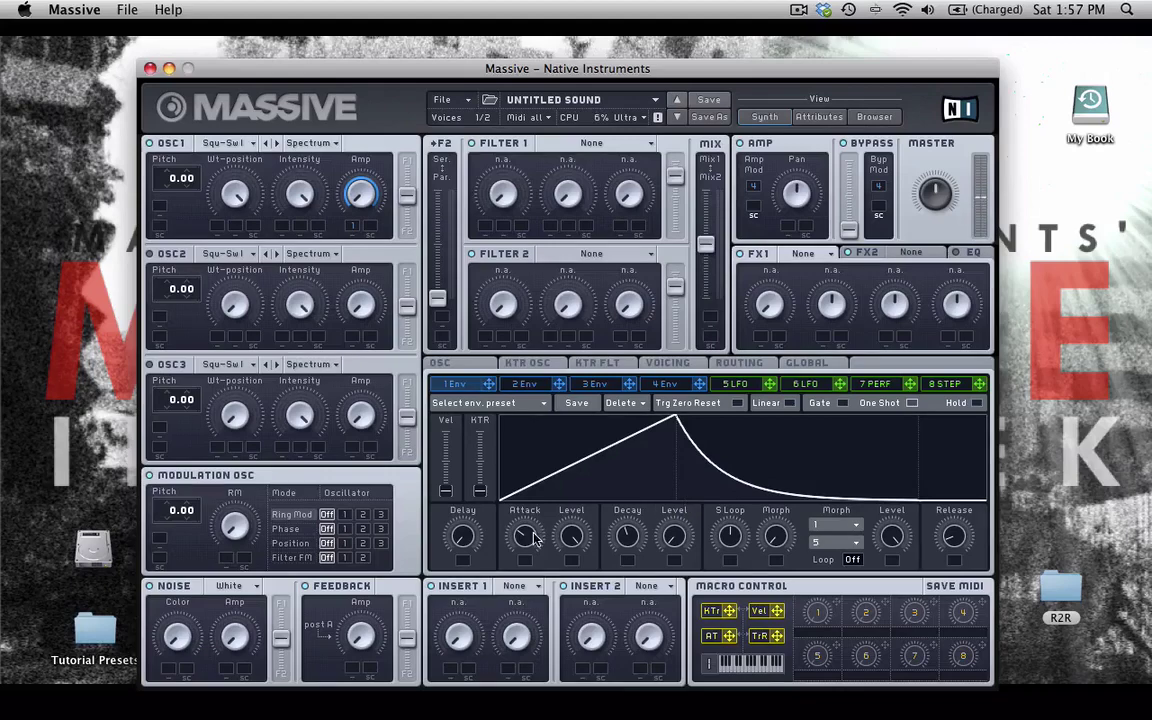
- Try OSC1 Pitch at -24, reset it to 0.00, and make envelope 1's attack much quicker
drag(168, 185, 175, 230)
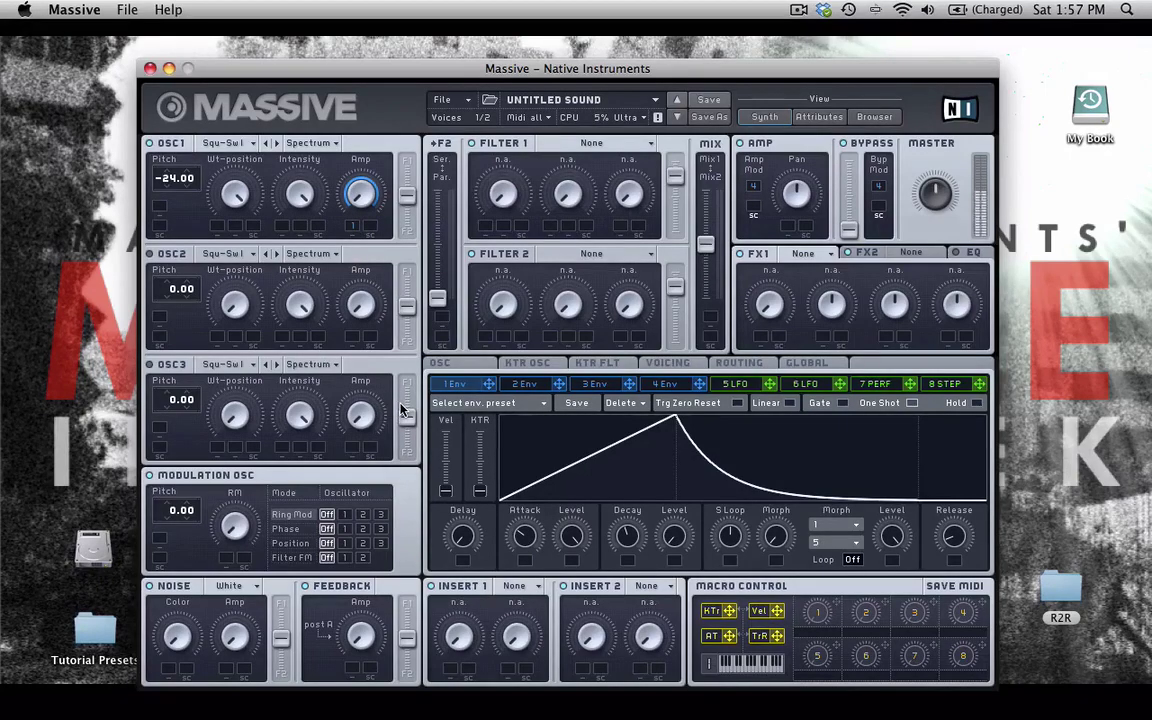
drag(524, 537, 527, 543)
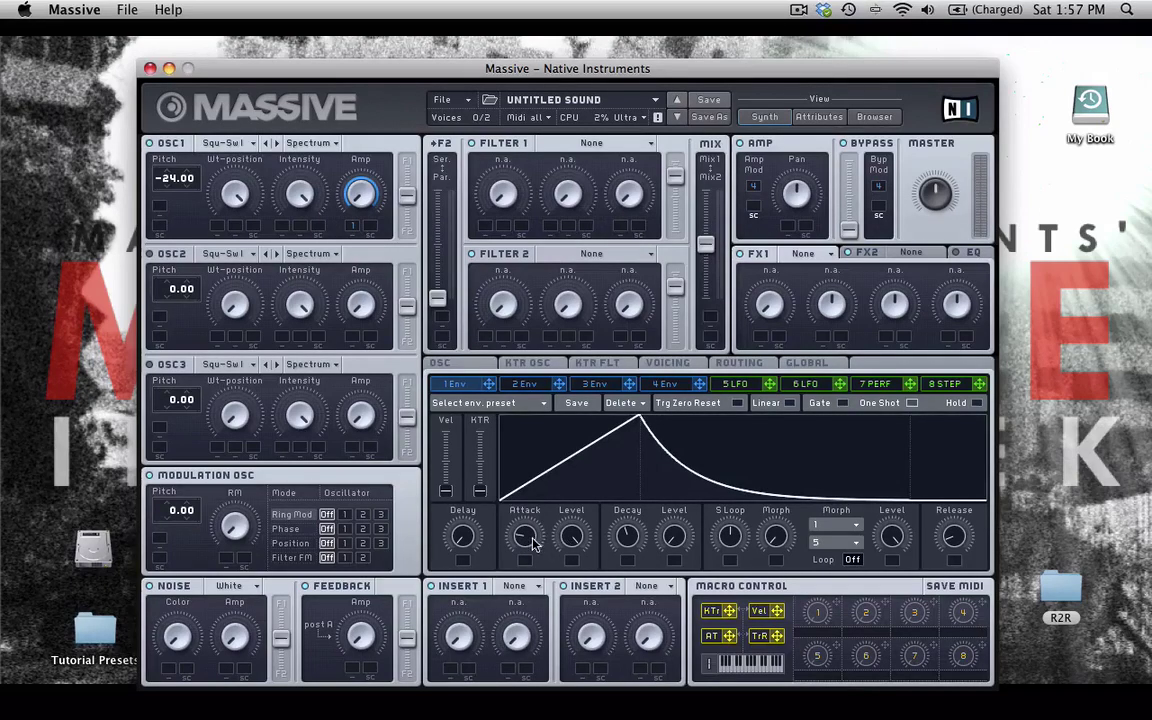
double_click(170, 176)
drag(524, 537, 528, 552)
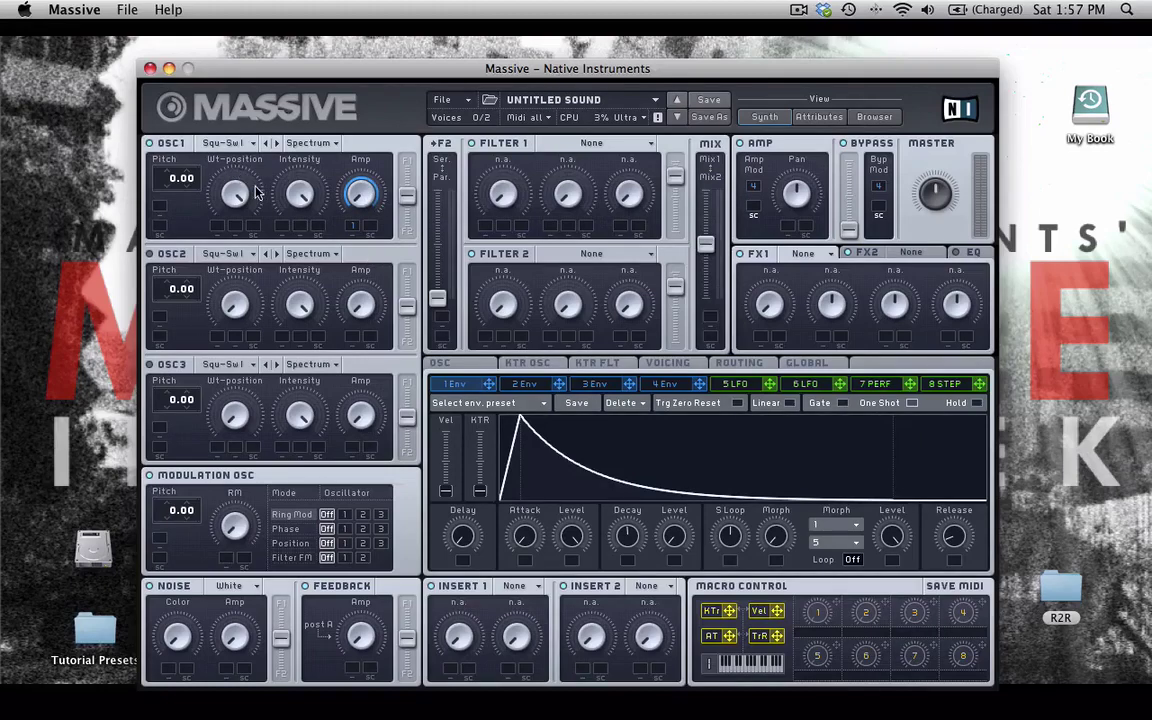
- Switch off the envelope modulation in OSC1 Amp's mod slot by choosing OFF
right_click(355, 228)
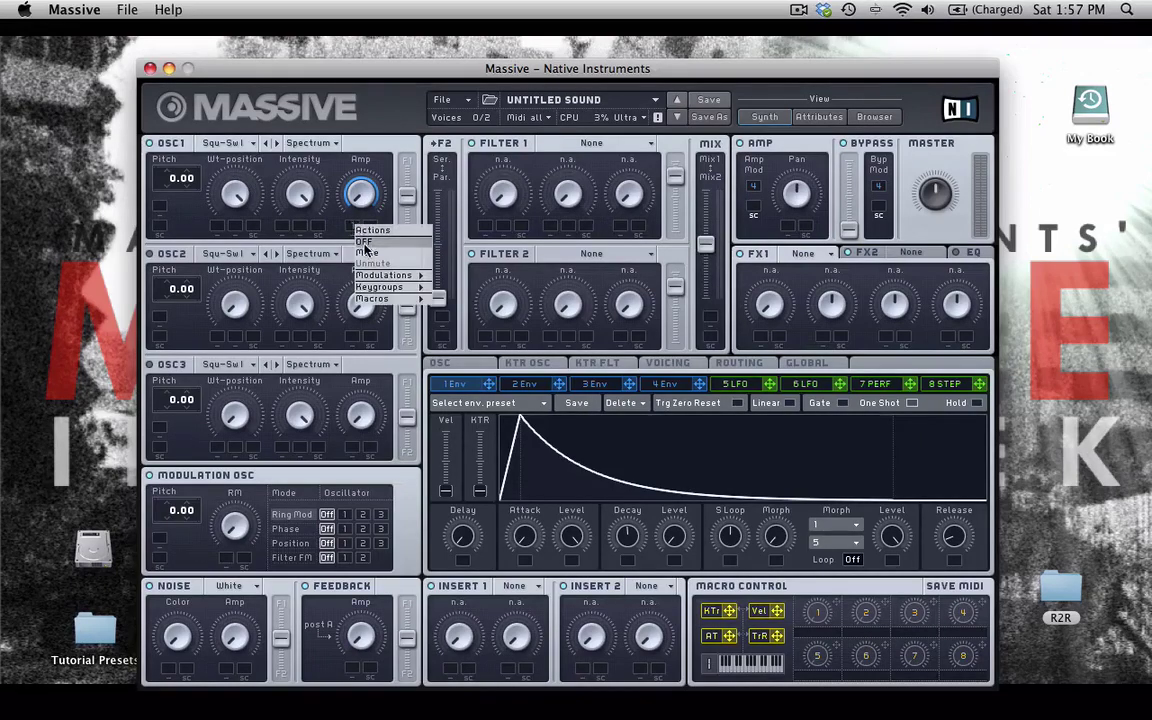
click(366, 246)
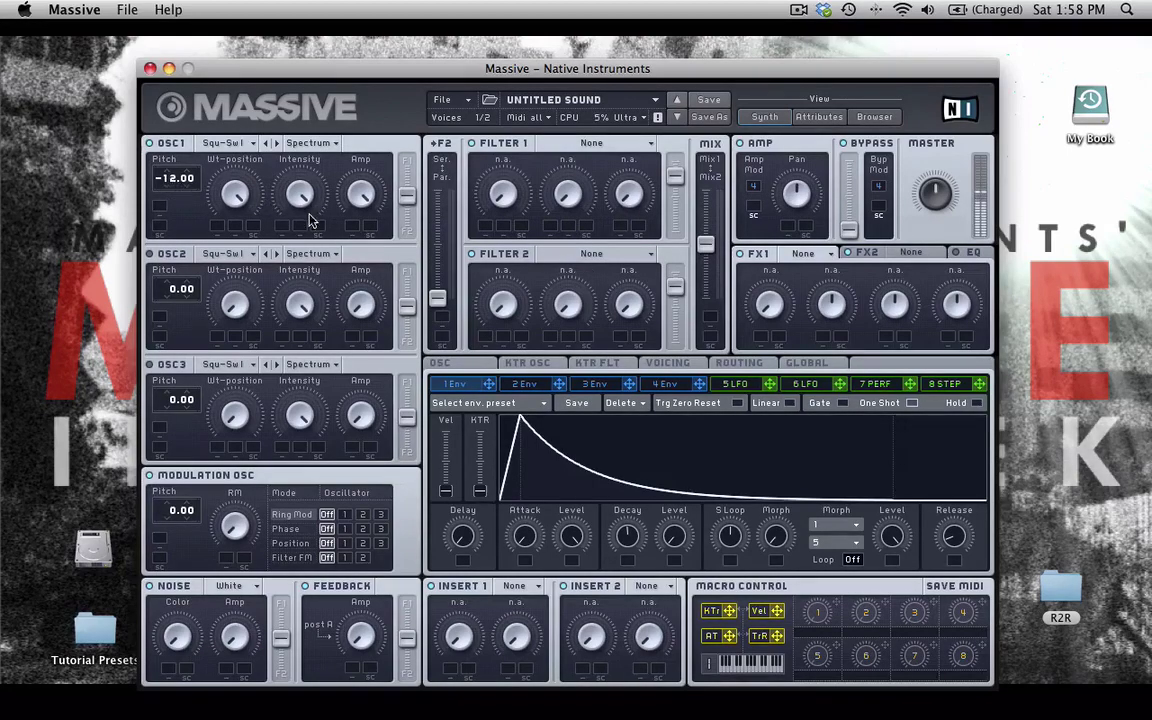
- Set Filter 1 to Lowpass 4, send OSC1 fully to F1, and shift the MIX toward Mix1
click(588, 143)
click(578, 161)
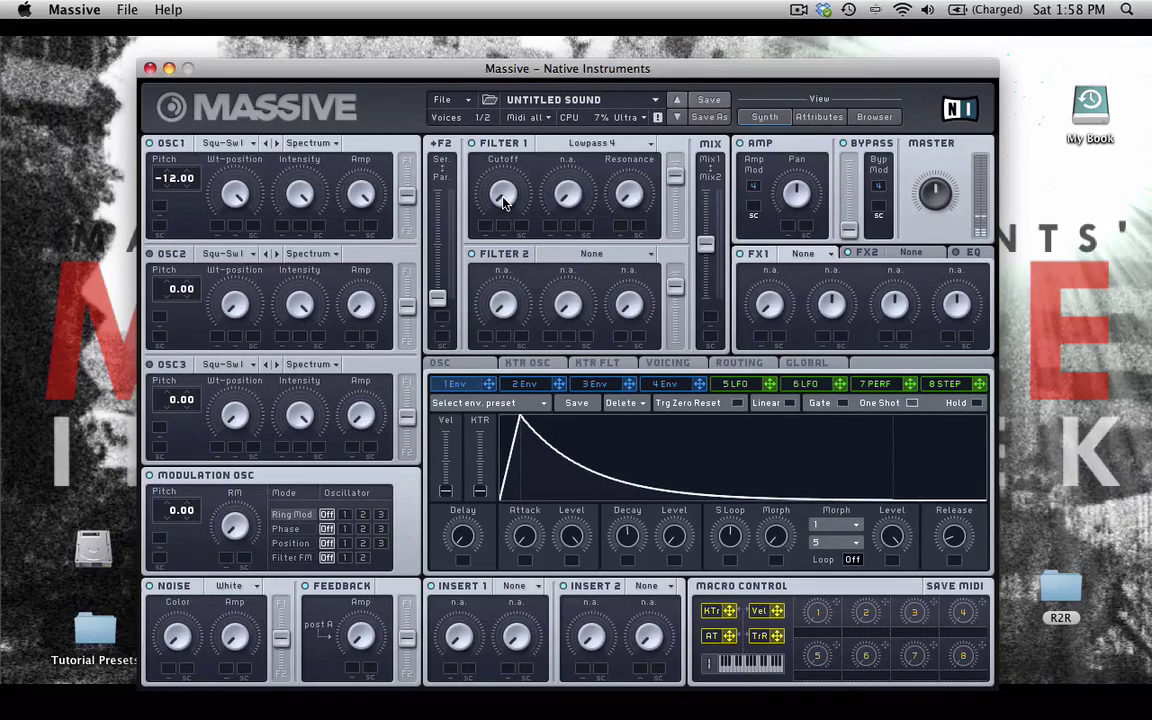
drag(407, 196, 364, 112)
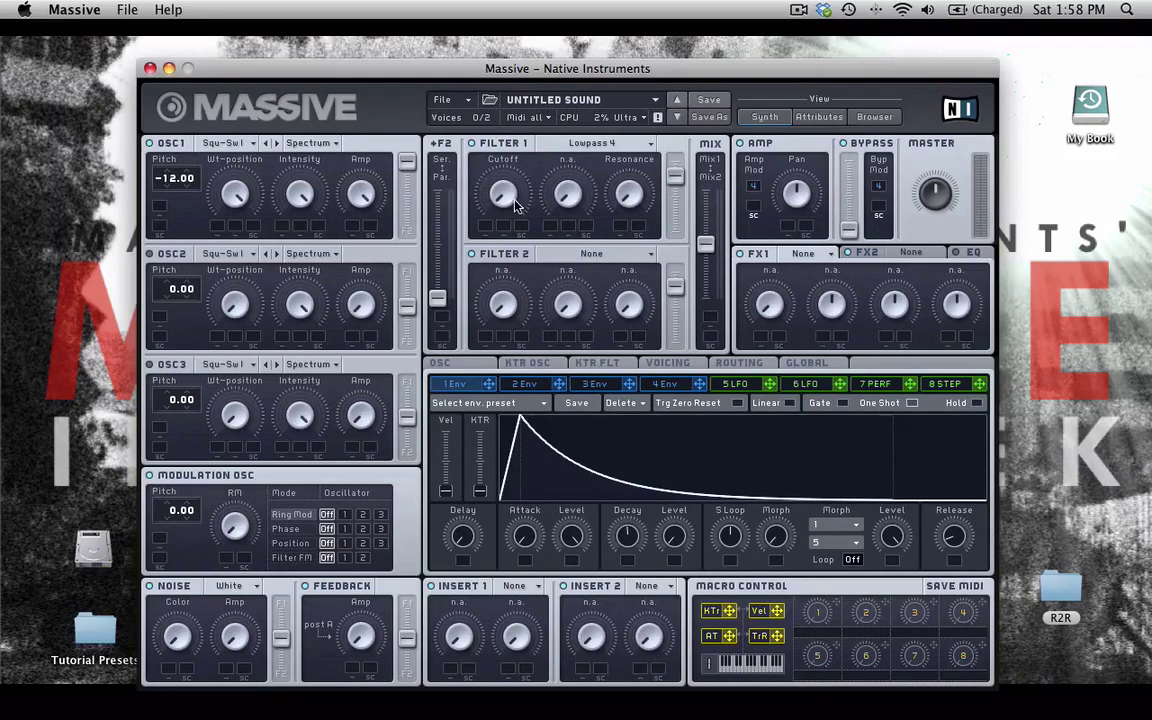
drag(706, 244, 706, 196)
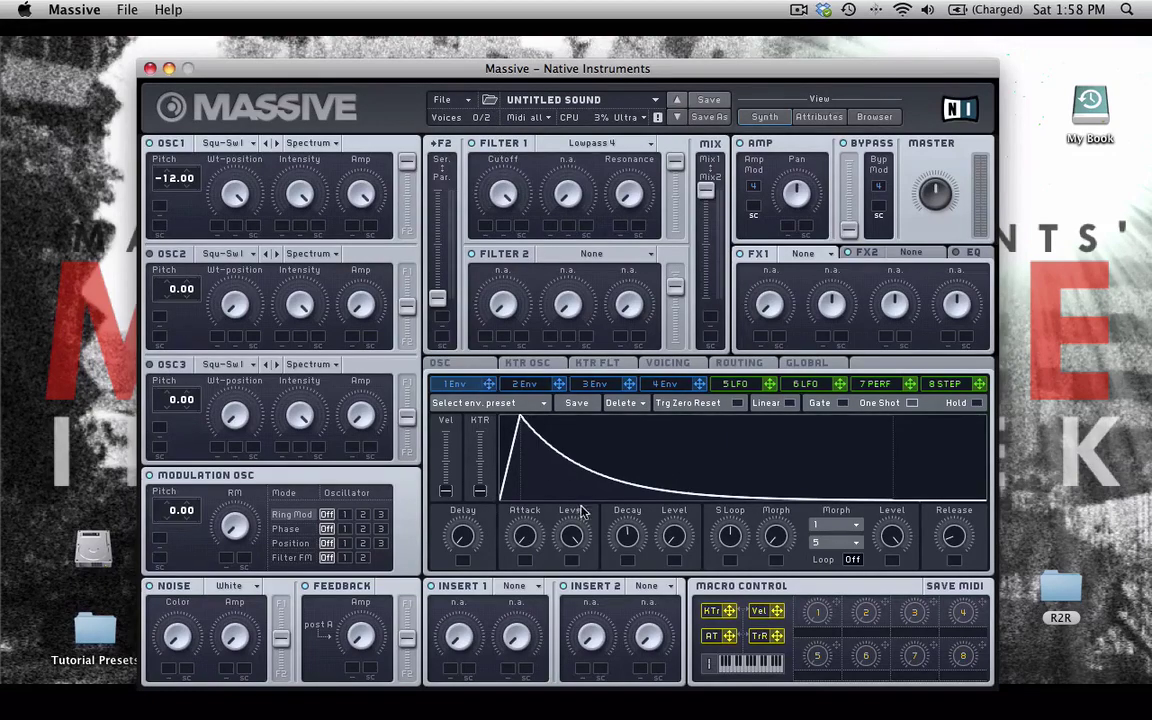
- Assign envelope 1 to Filter 1's Cutoff mod slot and set its modulation depth
drag(508, 322, 484, 229)
drag(484, 229, 468, 263)
- Deepen envelope 1's modulation on Cutoff and turn the 1 Env Attack up
click(488, 230)
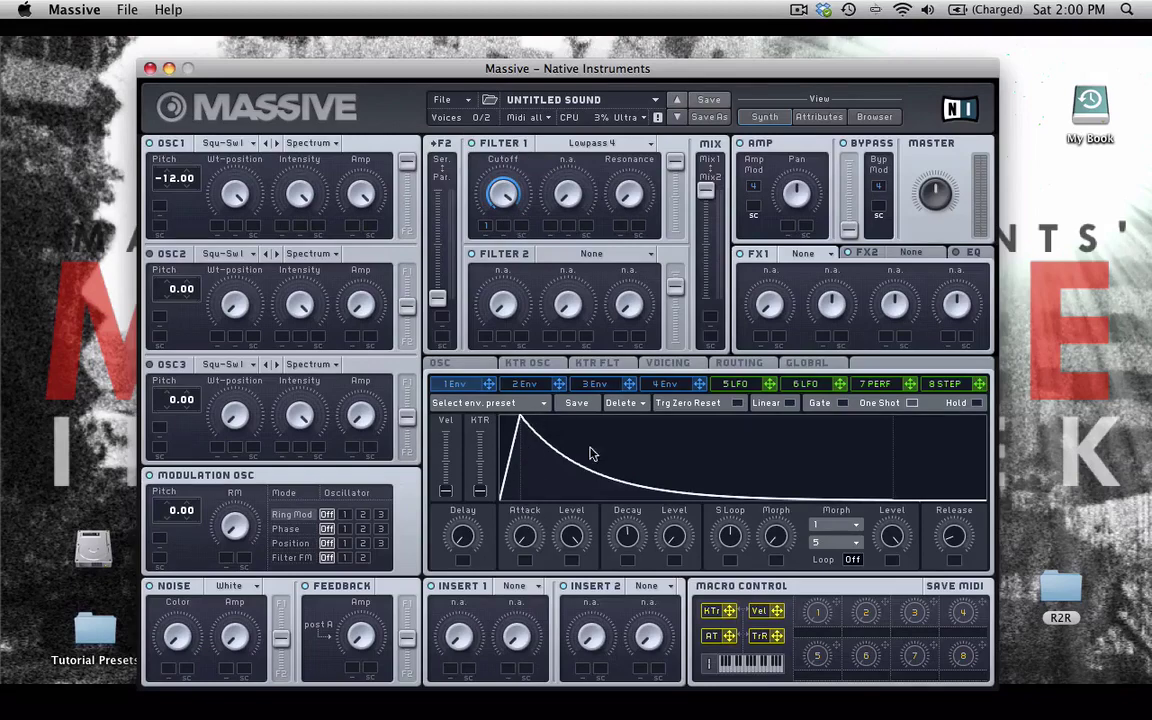
drag(524, 540, 525, 537)
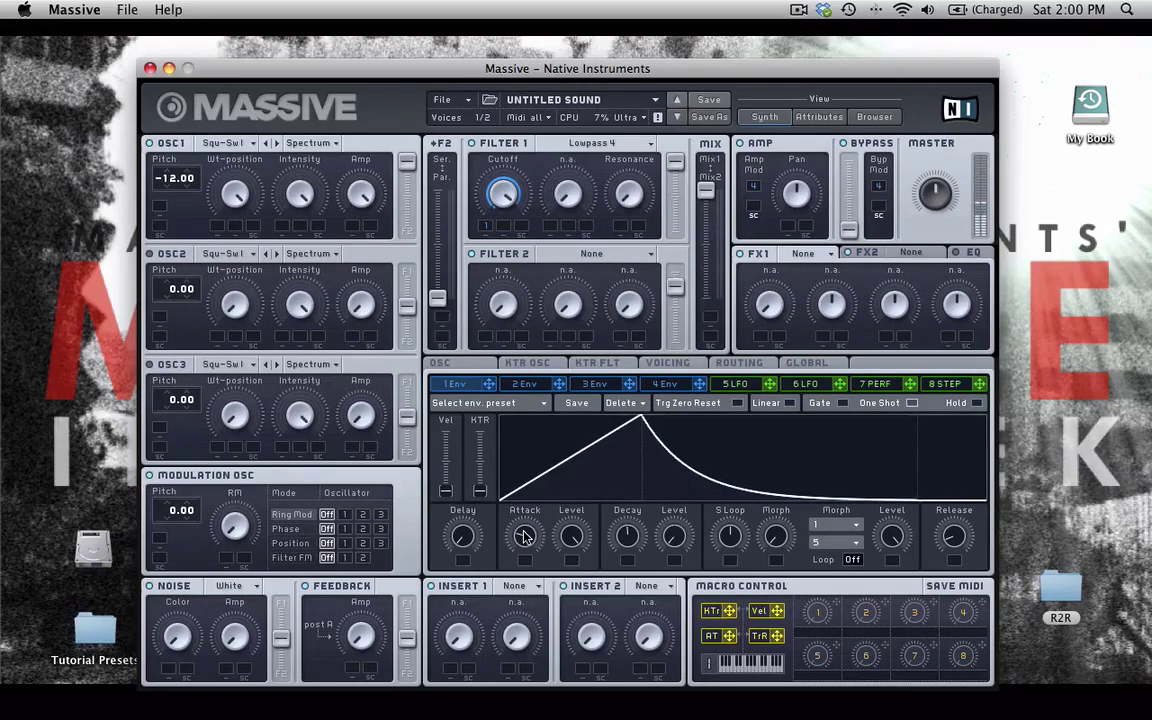
- Stretch envelope 1's attack slightly longer and enable Linear for straight-line segments
drag(524, 537, 525, 535)
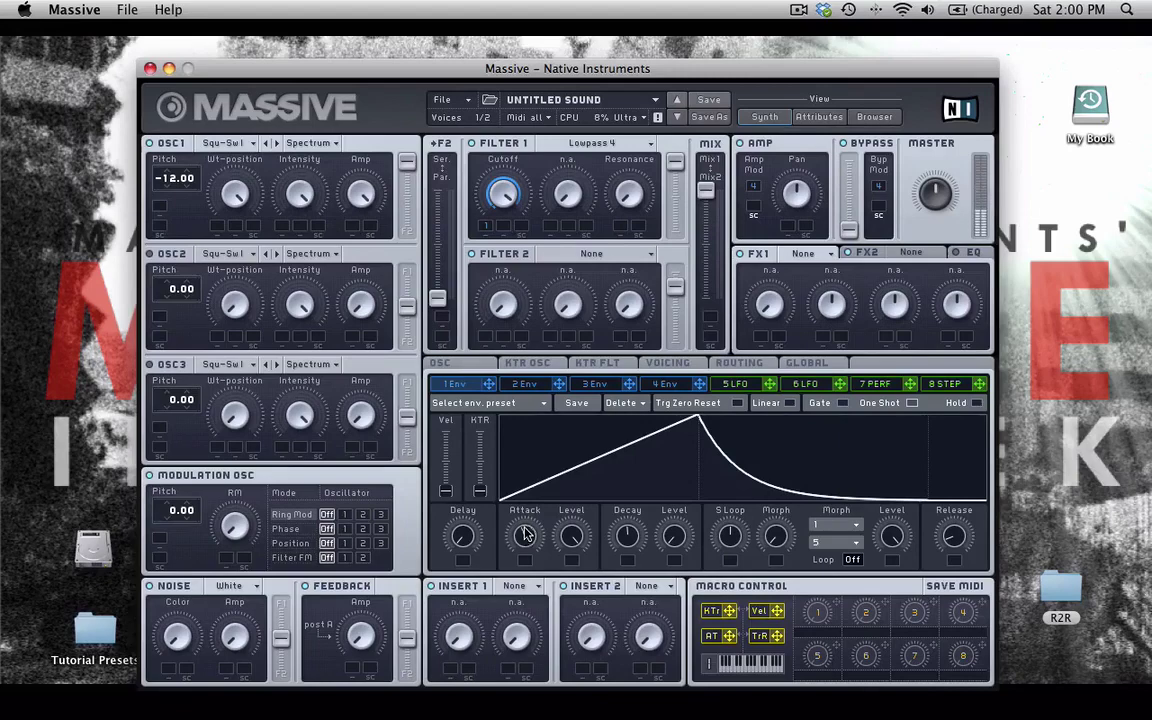
mouse_move(527, 533)
mouse_down()
mouse_move(528, 545)
mouse_move(527, 533)
mouse_up()
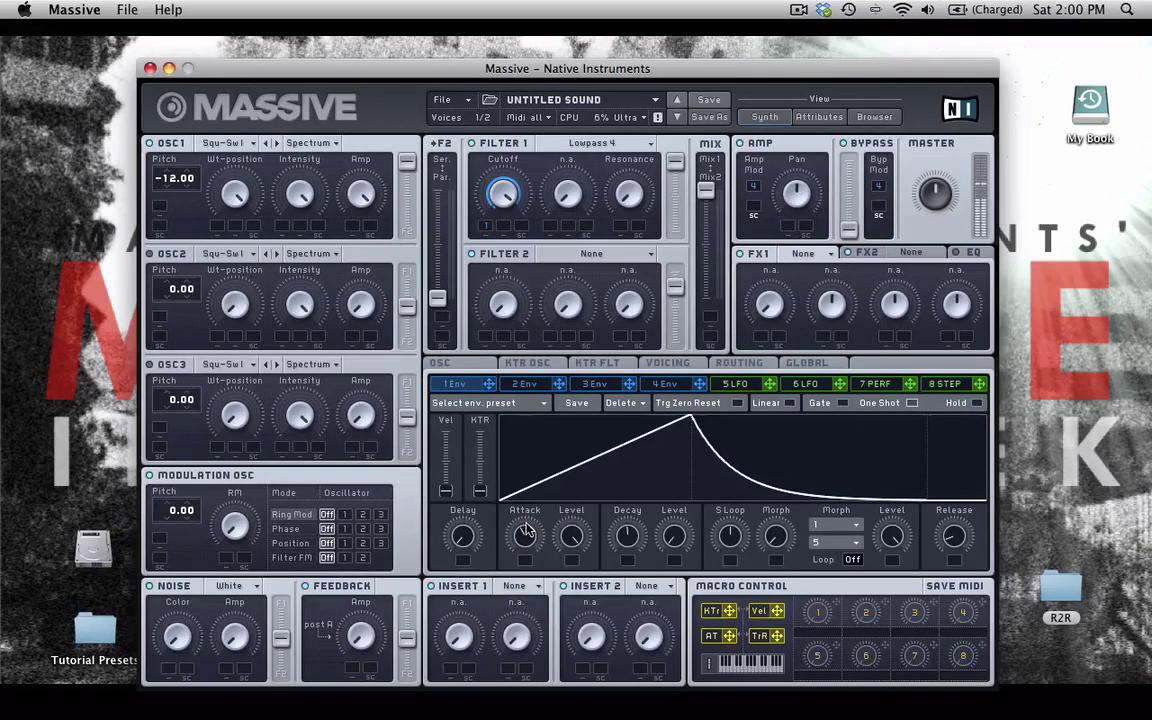
click(790, 403)
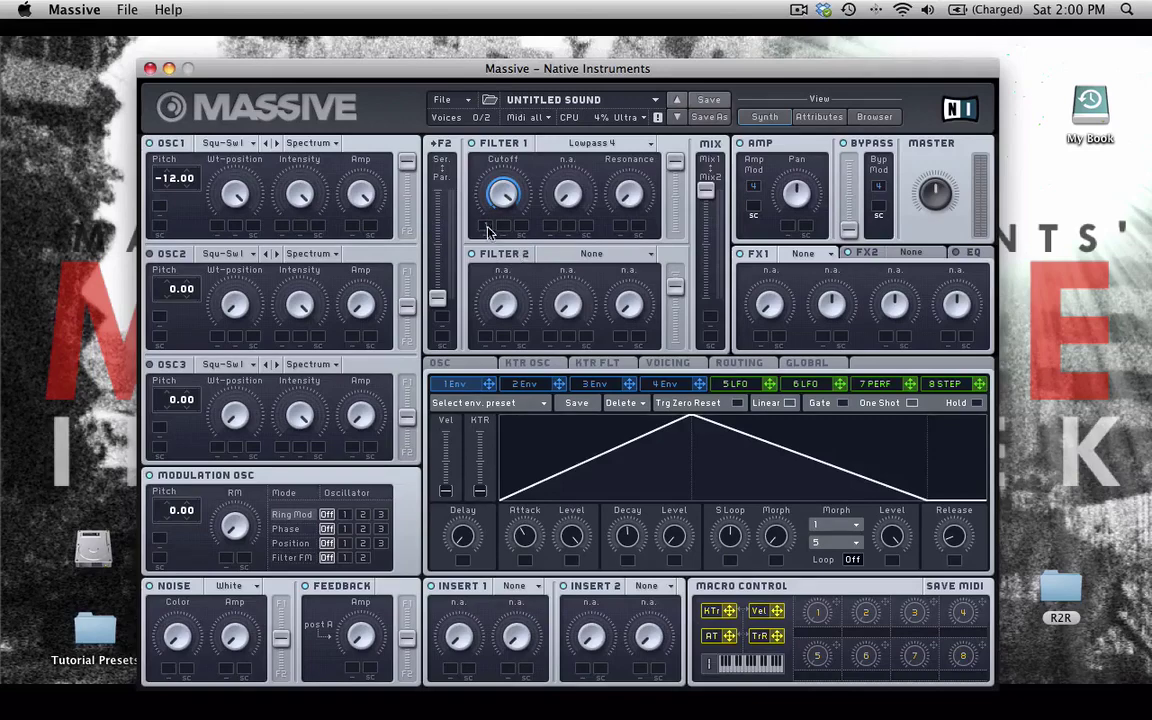
- Remove the cutoff envelope modulation and make the Modulation OSC phase-modulate OSC 1 at pitch 12.00
right_click(487, 231)
click(344, 529)
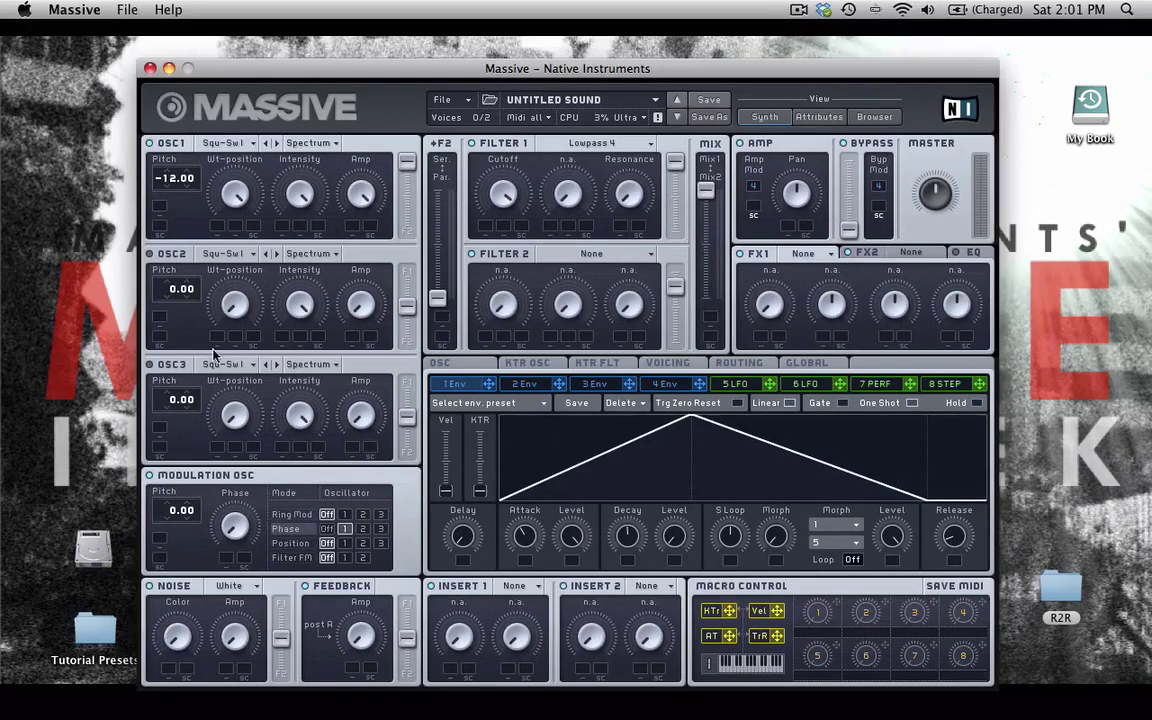
mouse_move(178, 508)
mouse_down()
mouse_move(158, 452)
mouse_move(169, 494)
mouse_up()
- Set envelope 2's Loop to 8 and route envelope 2 to the Modulation OSC Phase knob
click(527, 385)
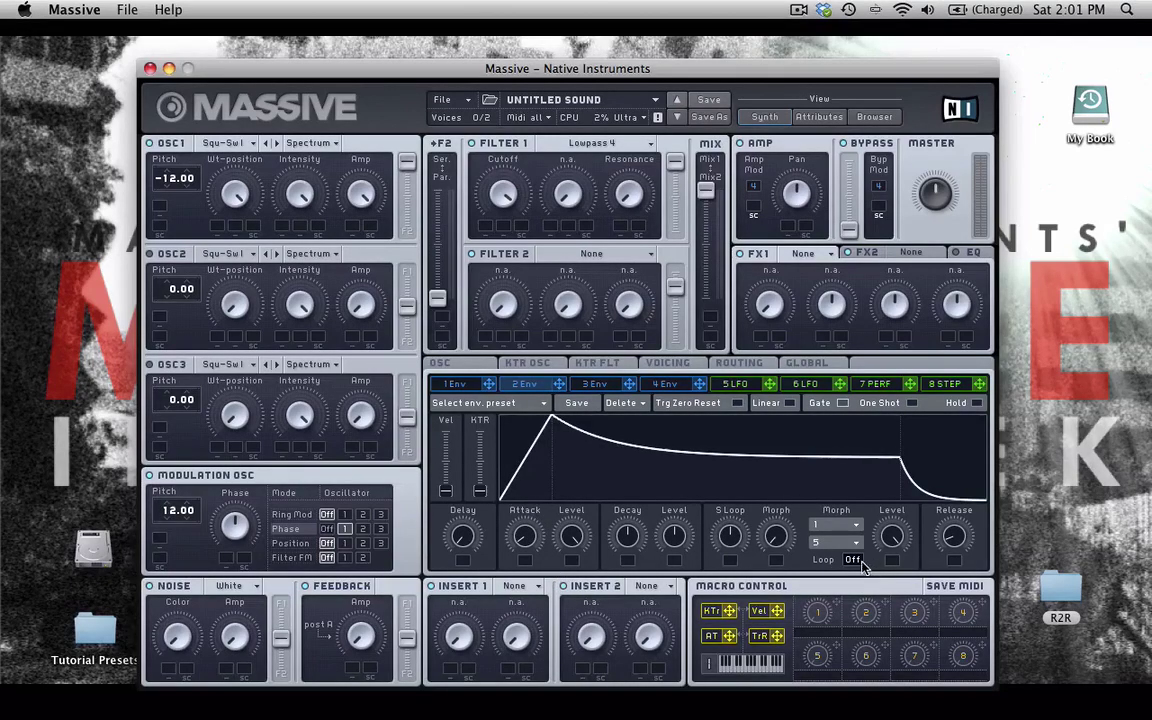
drag(855, 560, 858, 546)
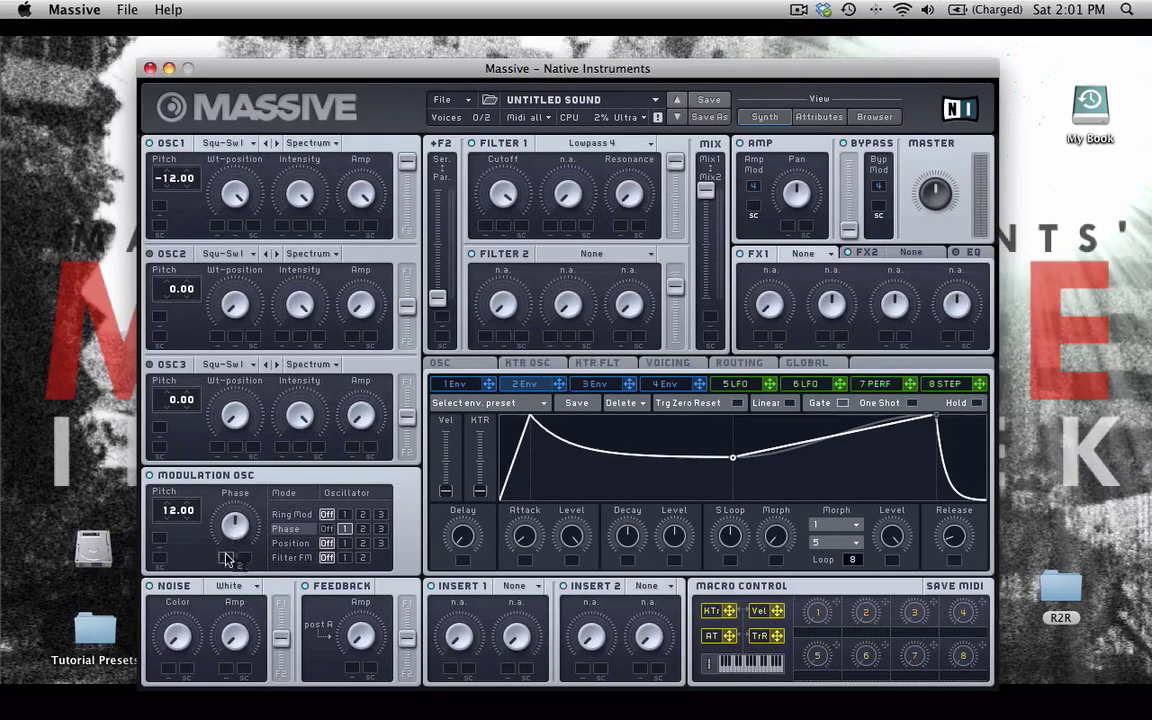
drag(226, 562, 228, 482)
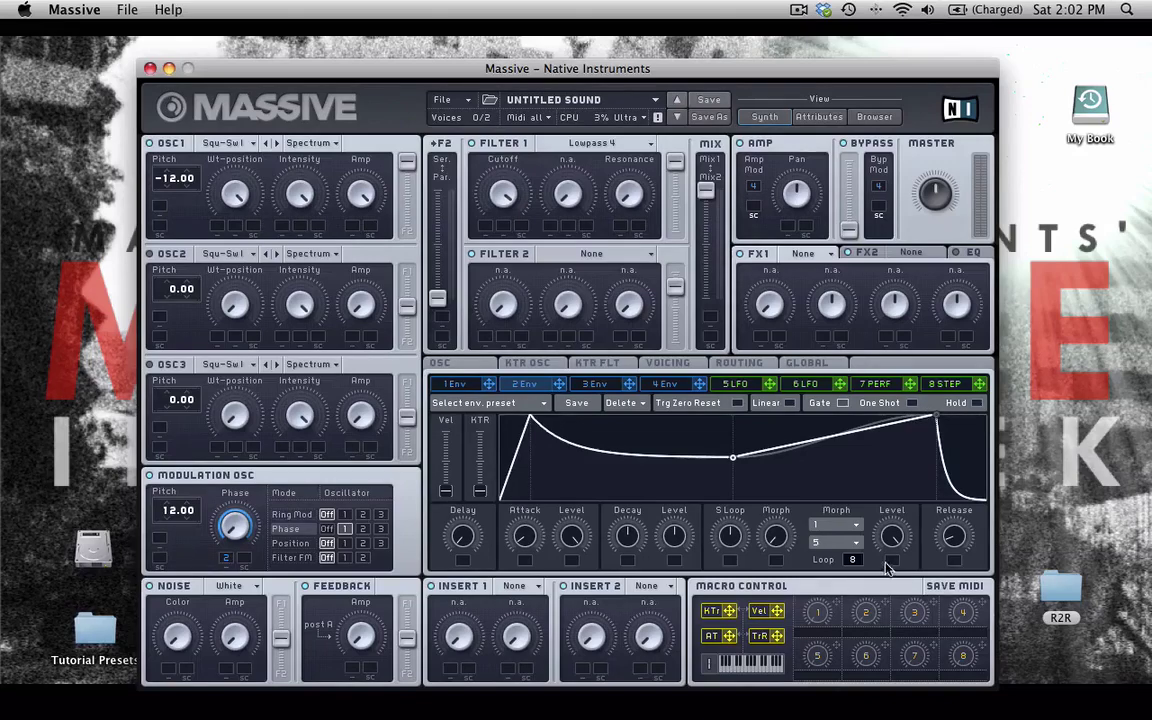
- Lower envelope 2's loop-start decay level and set the first morph curve to Peak Expo x2
drag(627, 537, 668, 598)
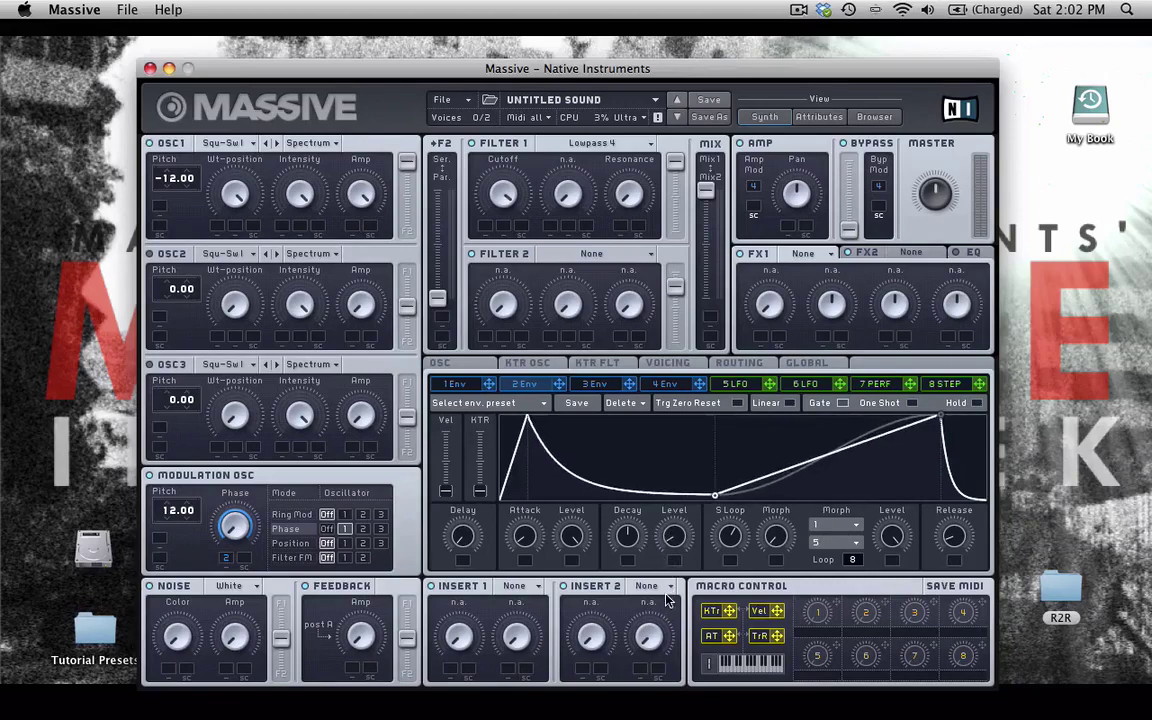
click(845, 527)
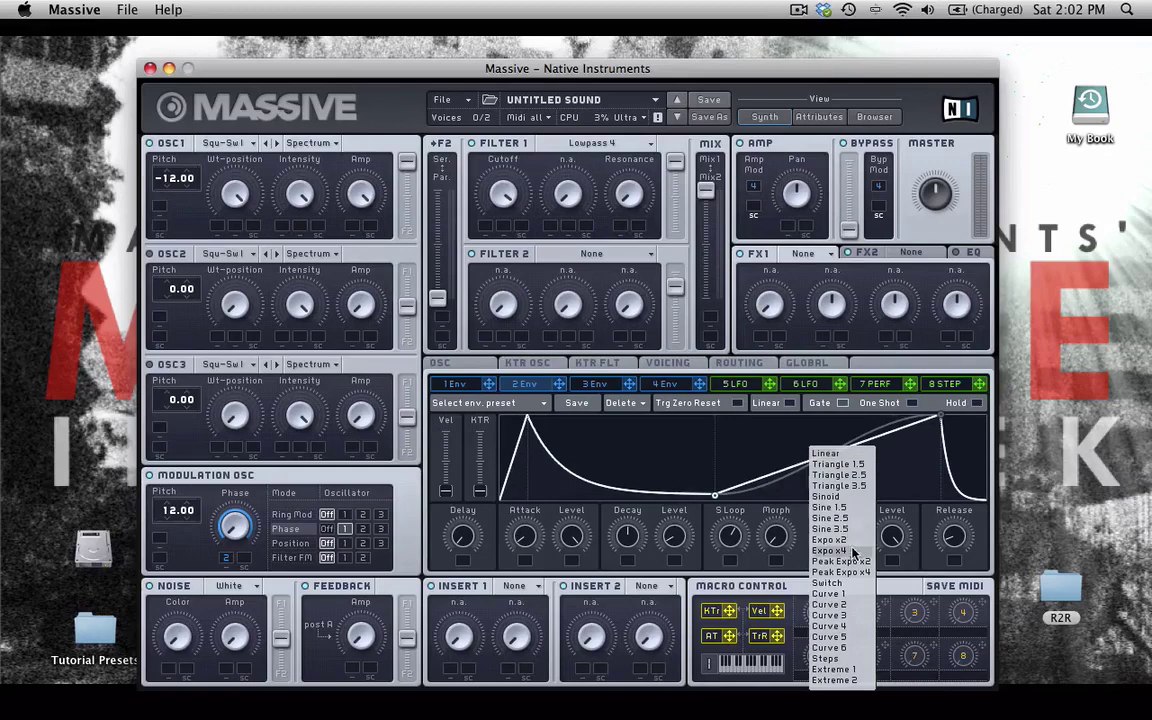
click(850, 561)
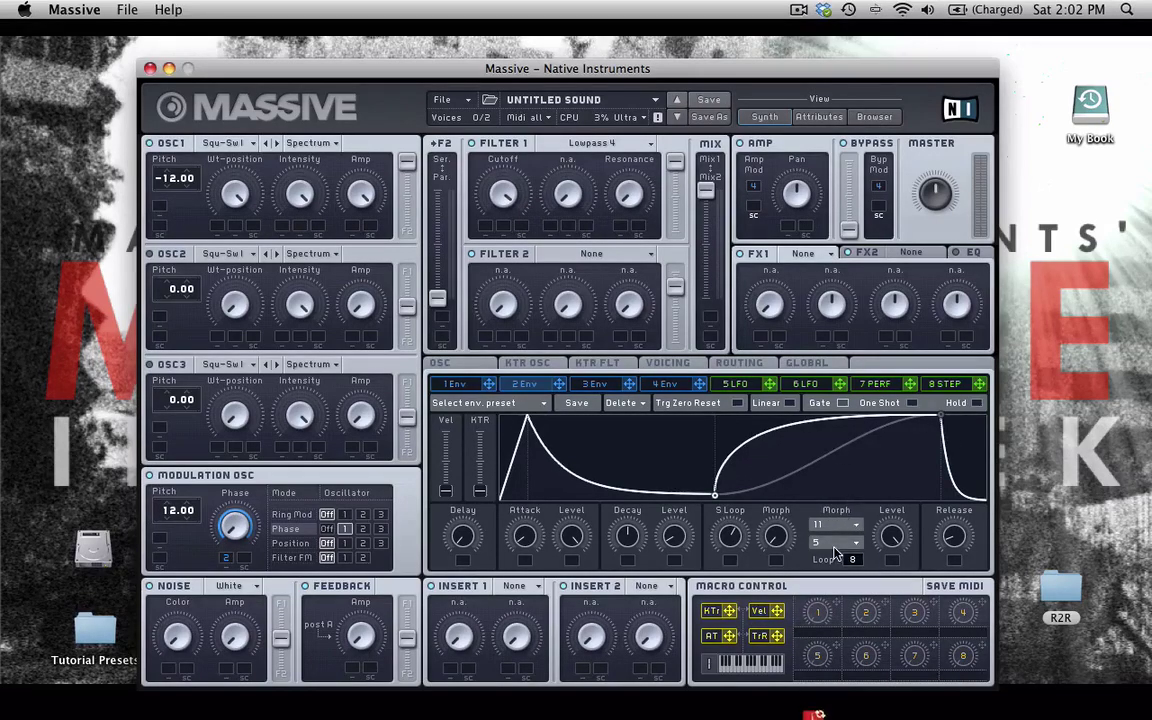
- Try Extreme 1 and Extreme 2 for the second morph curve, then settle on Curve 1
click(848, 523)
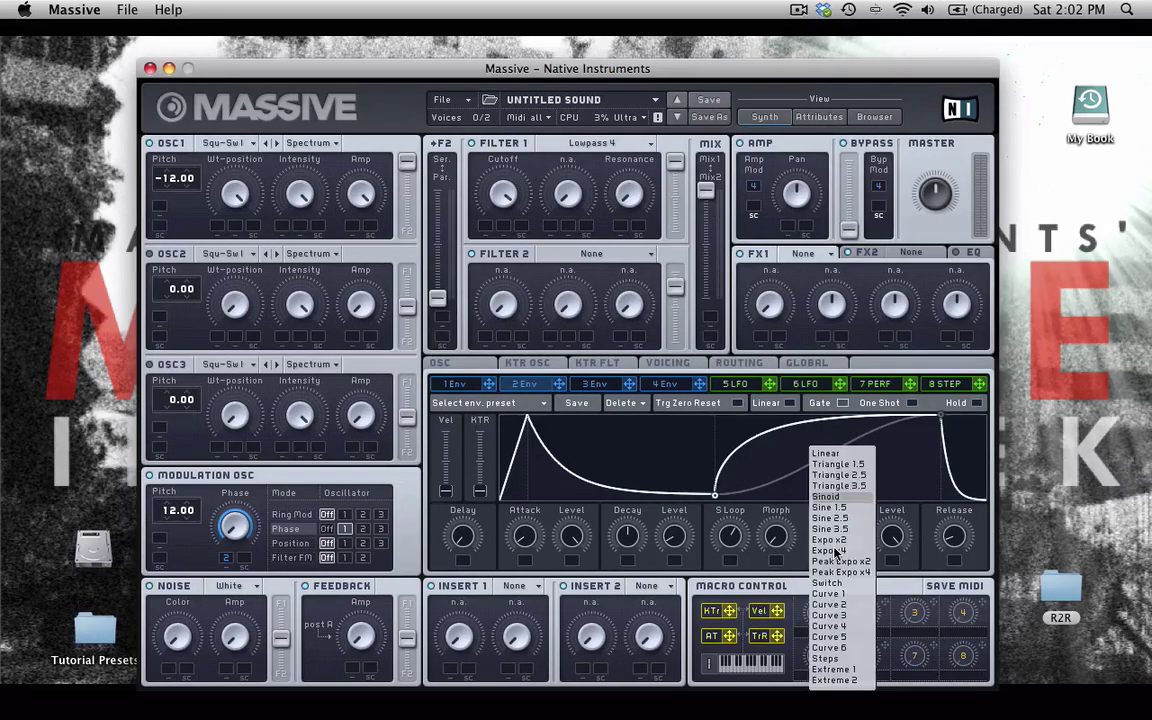
click(854, 672)
click(852, 674)
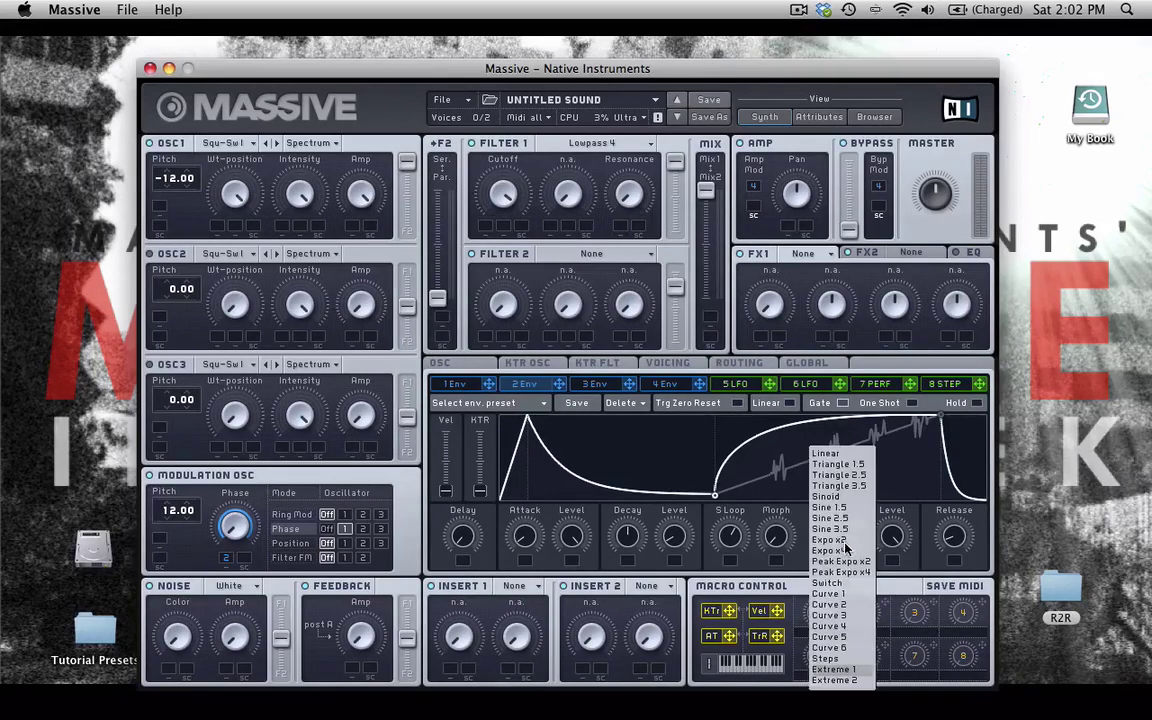
click(848, 680)
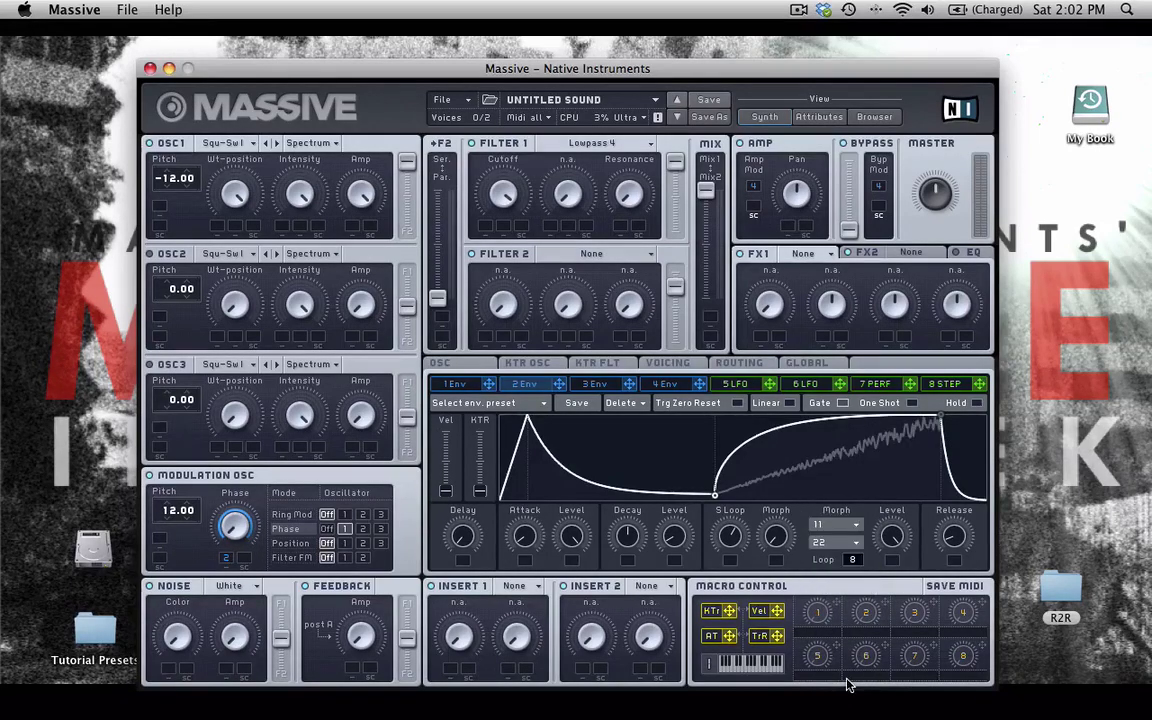
click(843, 548)
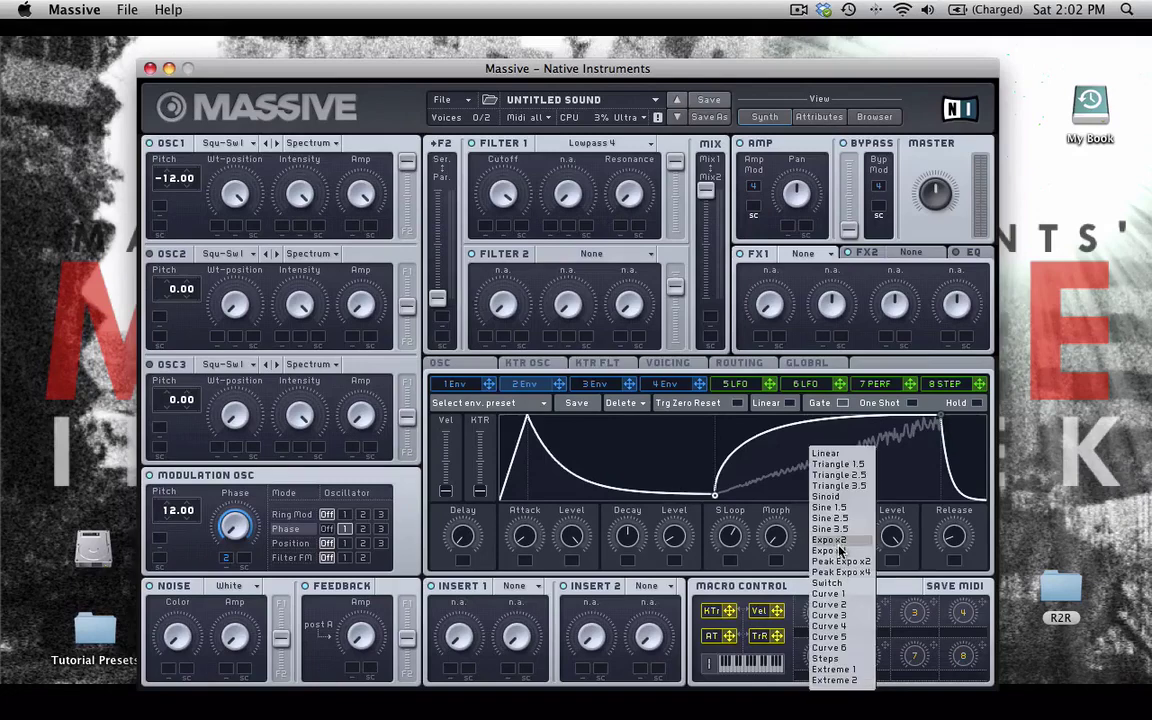
click(848, 594)
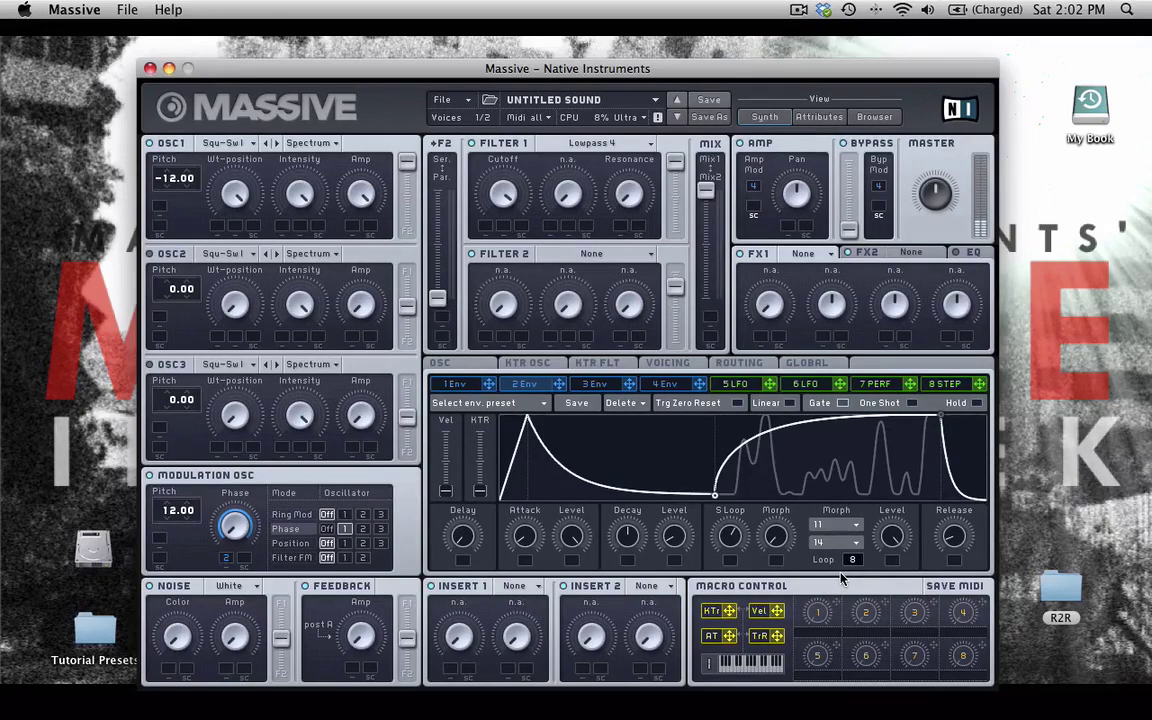
- Move envelope 2's loop start and S Loop earlier so it decays near silence before looping
drag(733, 512, 745, 556)
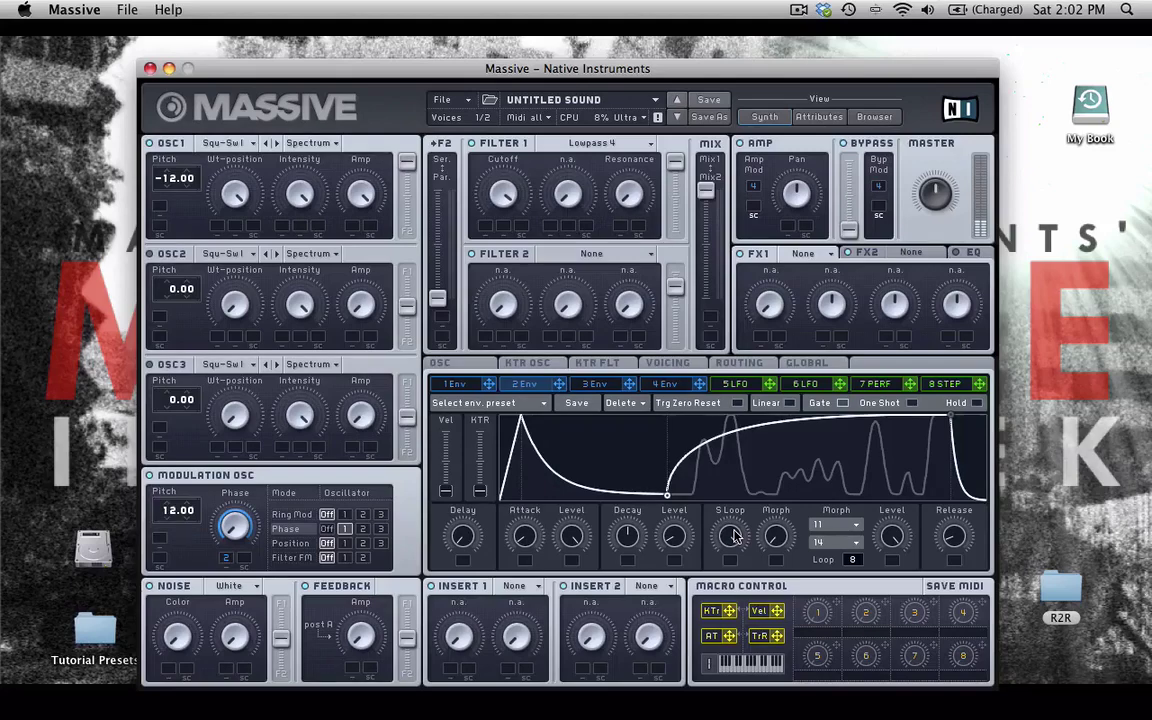
drag(735, 537, 738, 562)
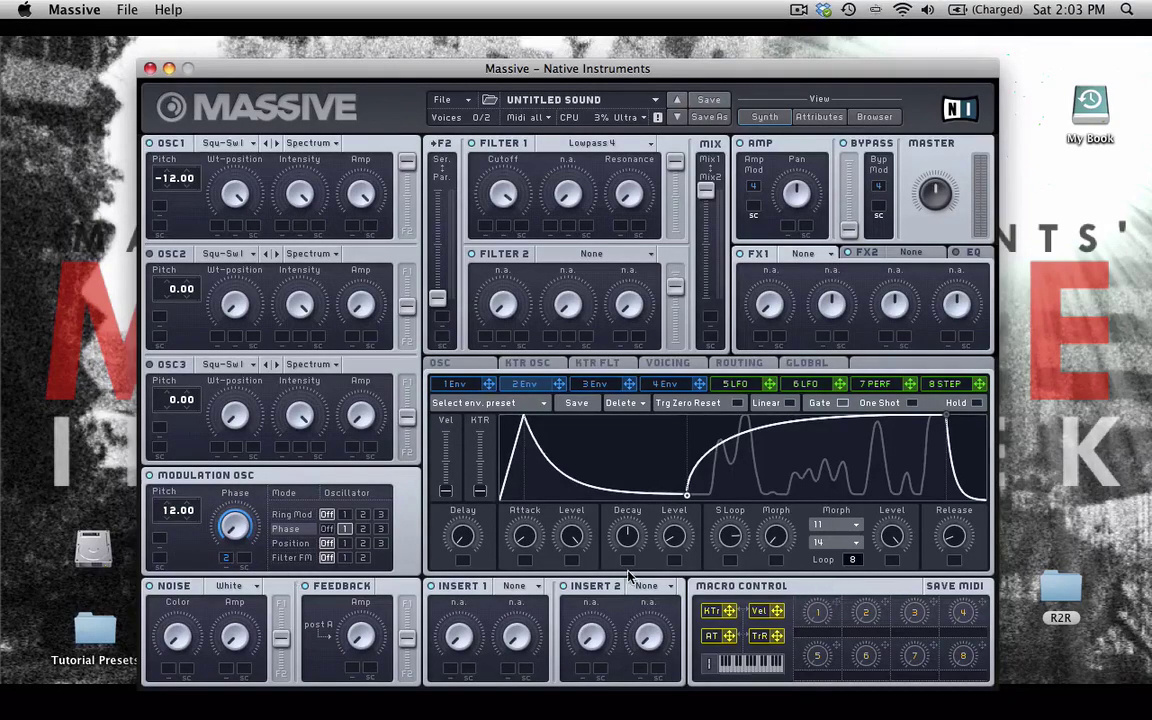
- Remove envelope 2 from Phase, then give envelope 3 a slow attack, full sustain and longer decay and release
right_click(226, 562)
click(250, 600)
click(592, 386)
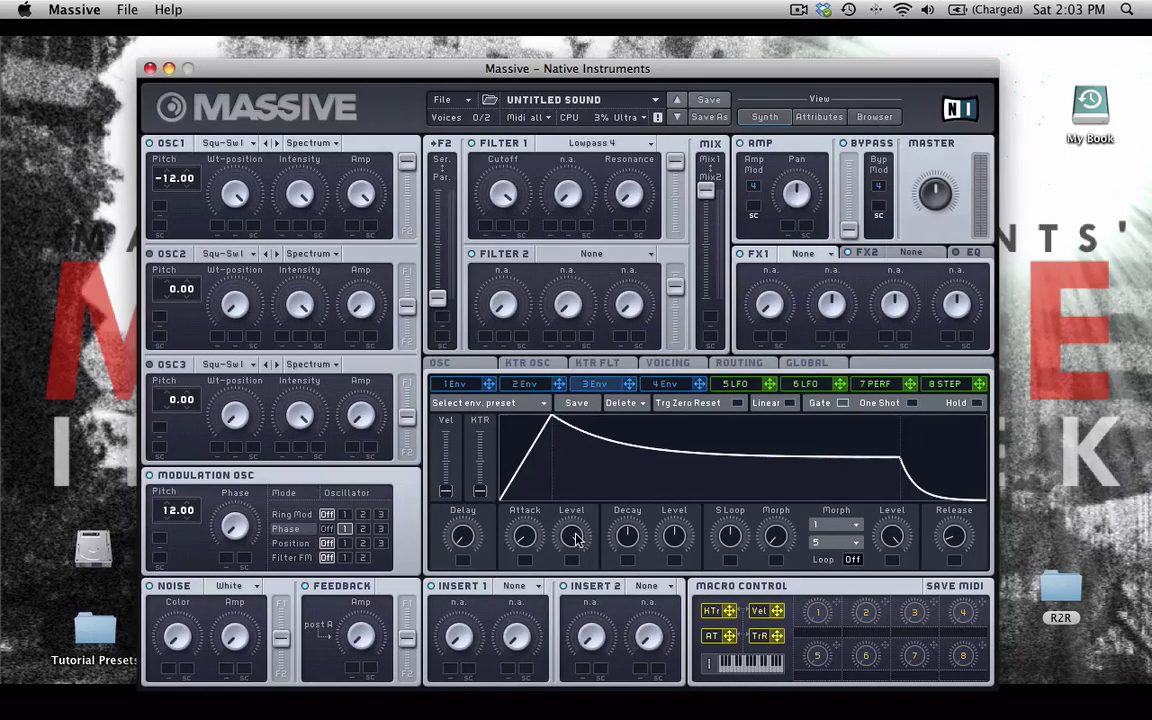
drag(580, 537, 570, 581)
mouse_move(518, 530)
mouse_down()
mouse_move(518, 508)
mouse_move(527, 547)
mouse_up()
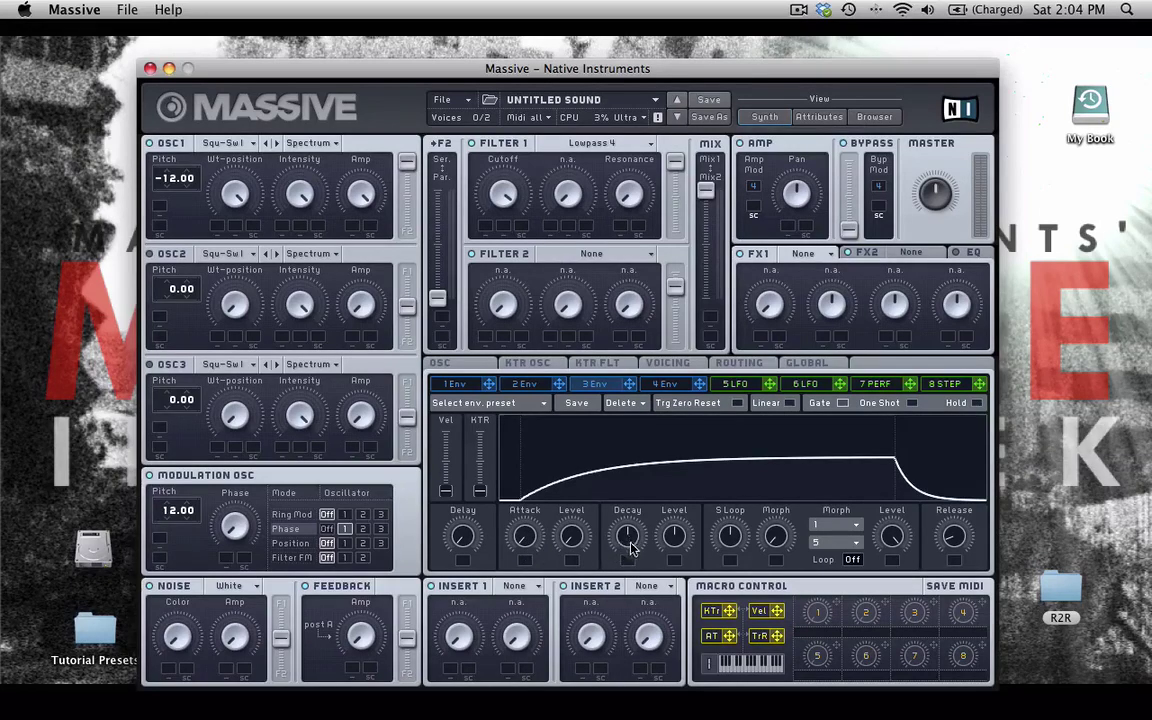
drag(676, 543, 672, 476)
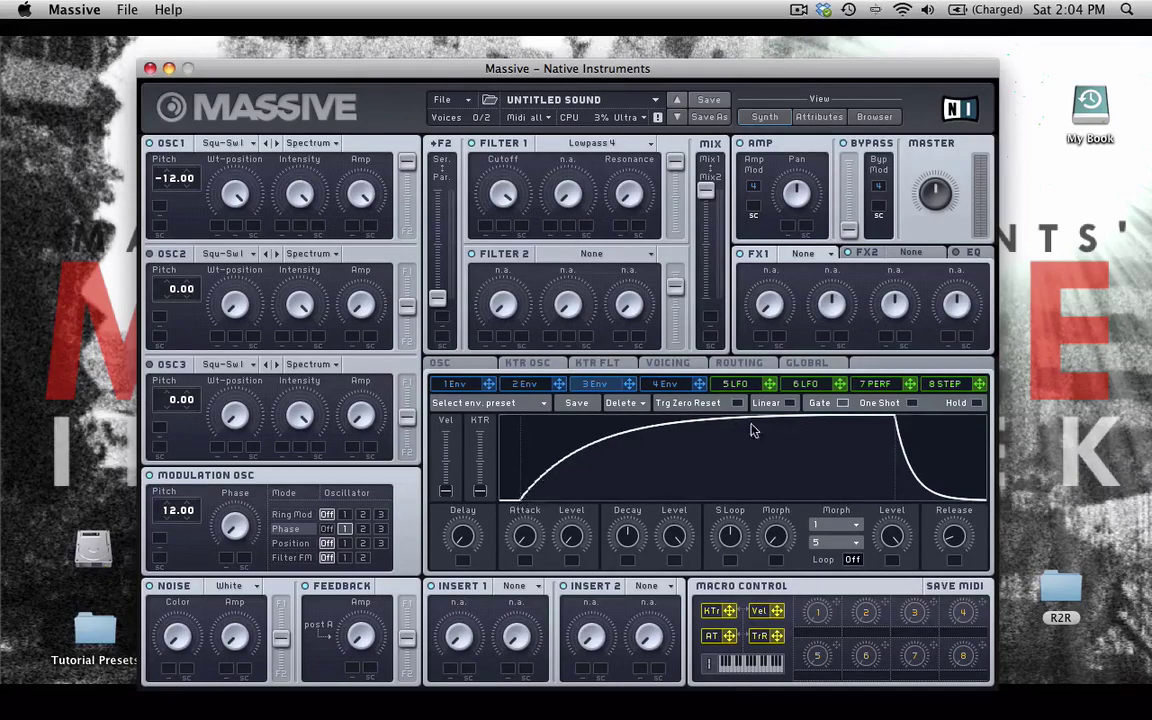
mouse_move(621, 545)
mouse_down()
mouse_move(620, 533)
mouse_move(620, 546)
mouse_up()
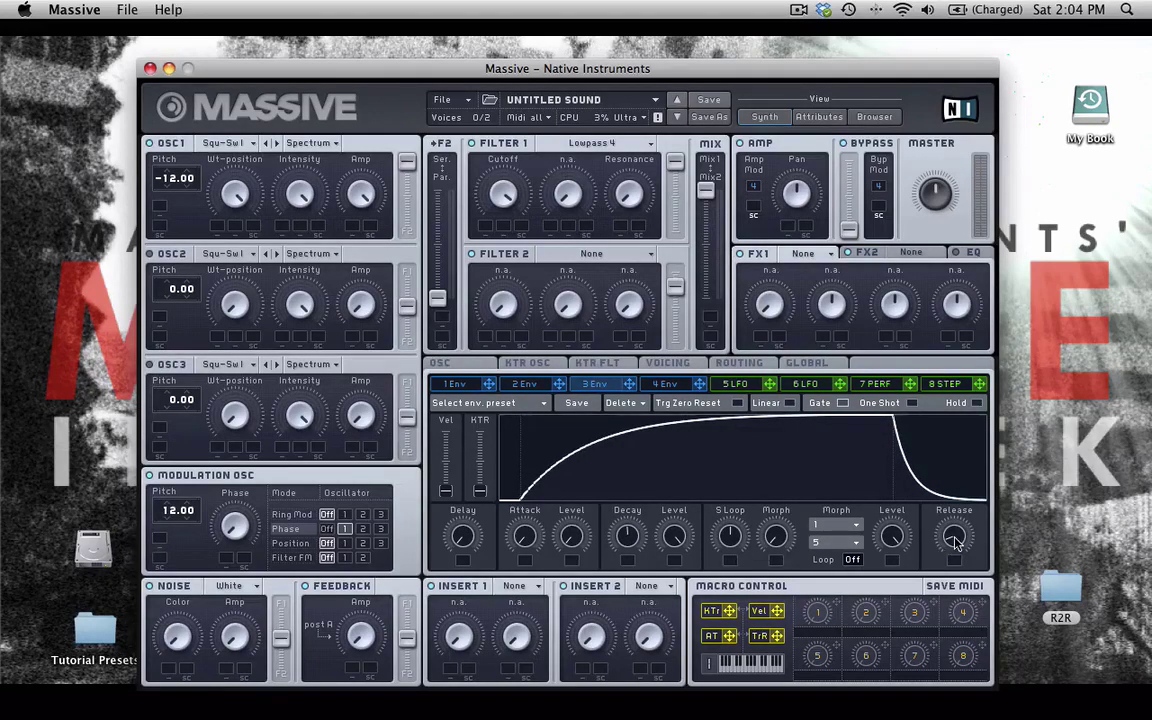
drag(954, 538, 951, 489)
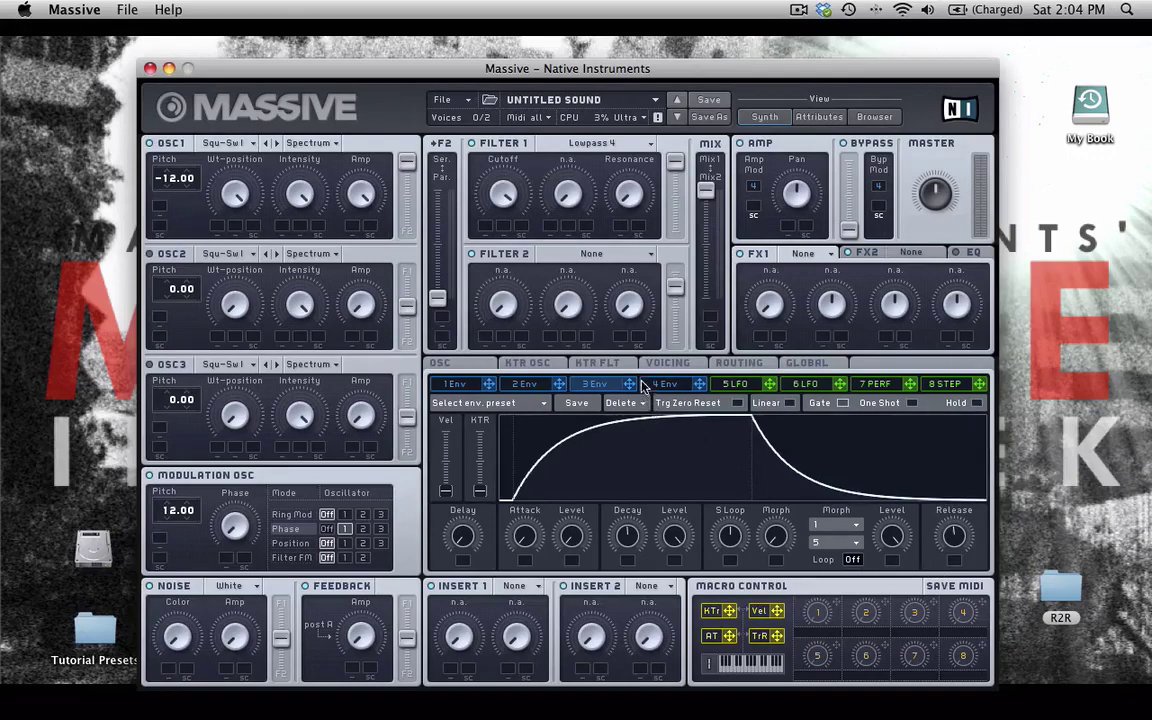
- Make the first effect a Reverb with envelope 3 modulating its Dry/Wet mix
click(808, 254)
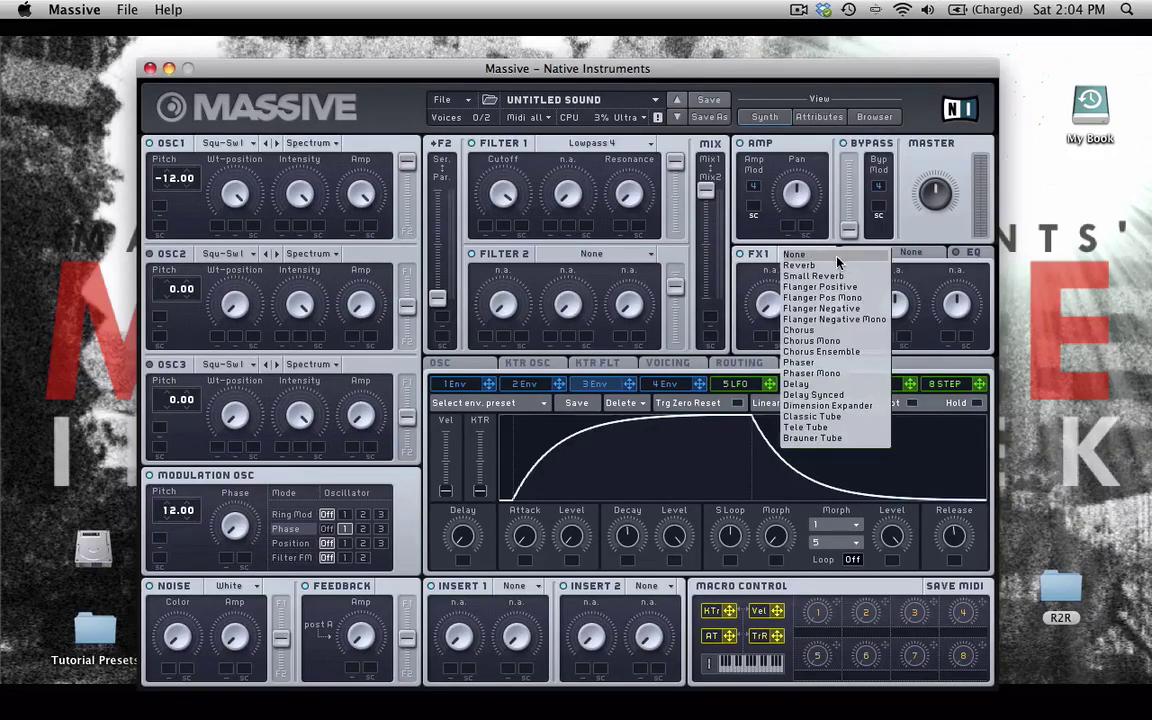
click(843, 265)
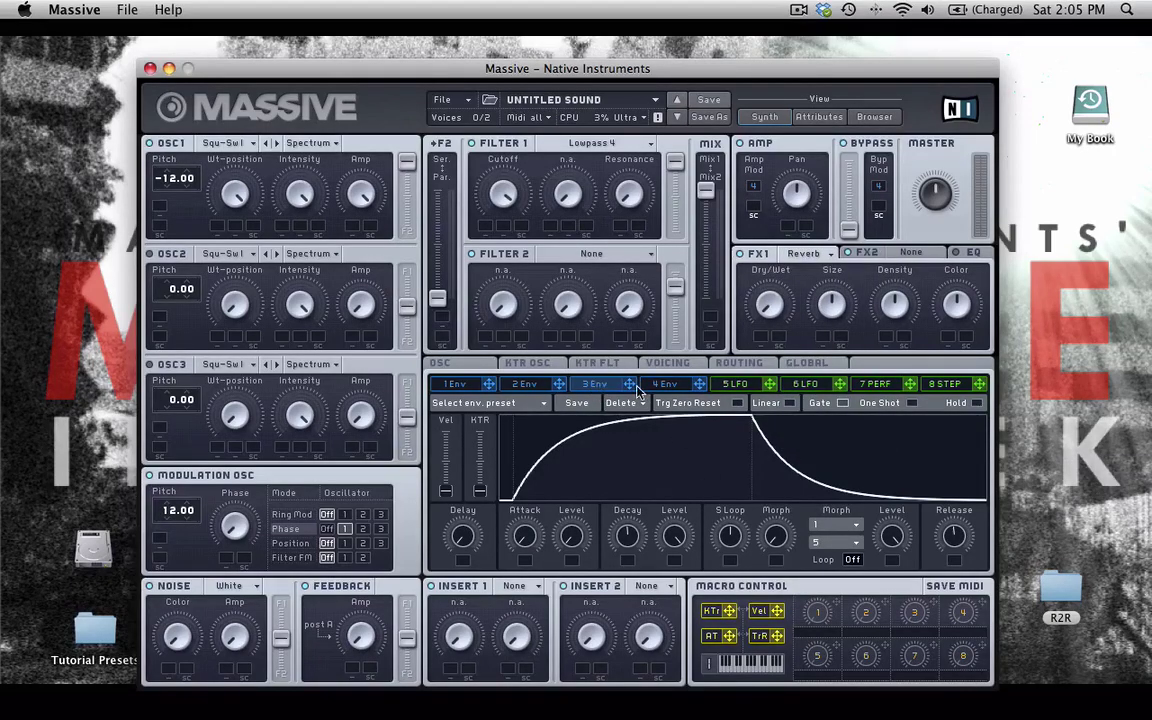
drag(636, 388, 760, 336)
drag(761, 336, 758, 232)
- Hold envelope 3 longer before release and switch the first effect to Chorus Ensemble
drag(628, 540, 633, 472)
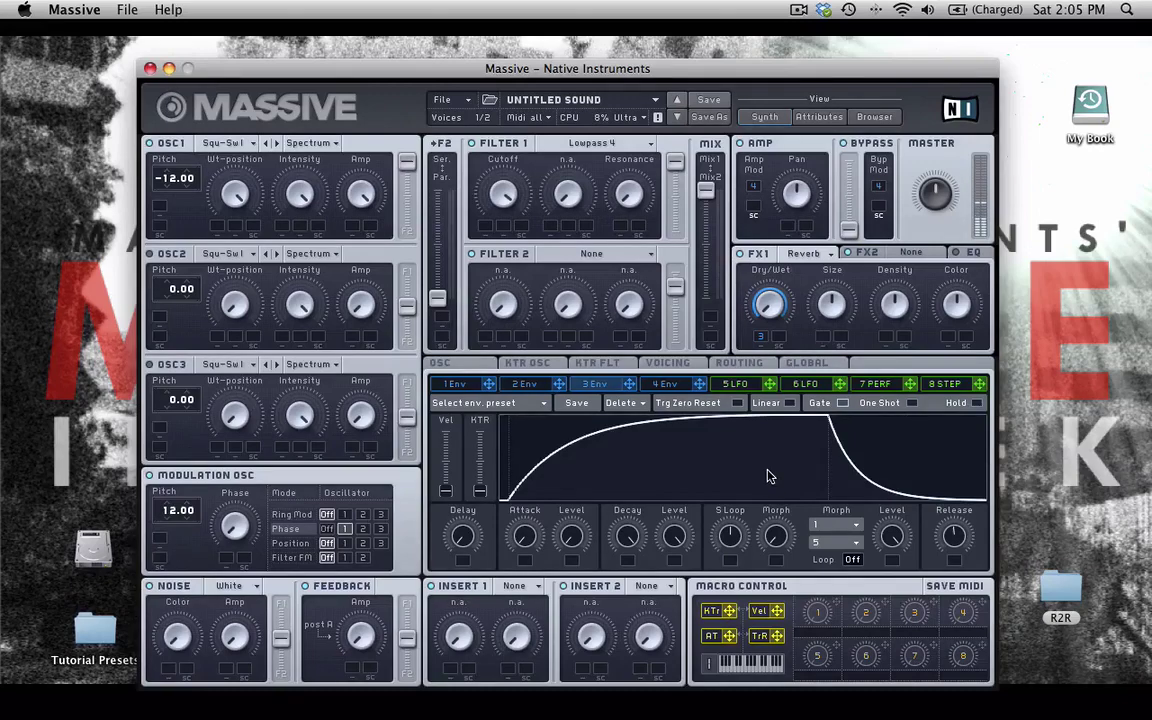
click(800, 253)
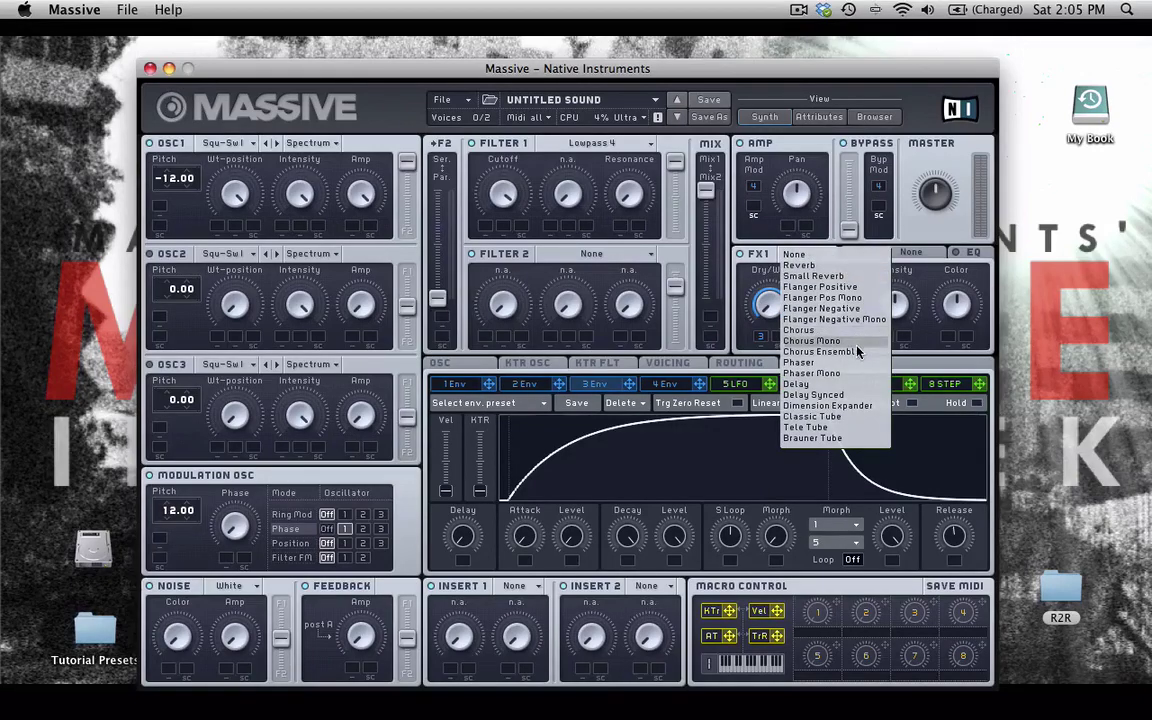
click(828, 352)
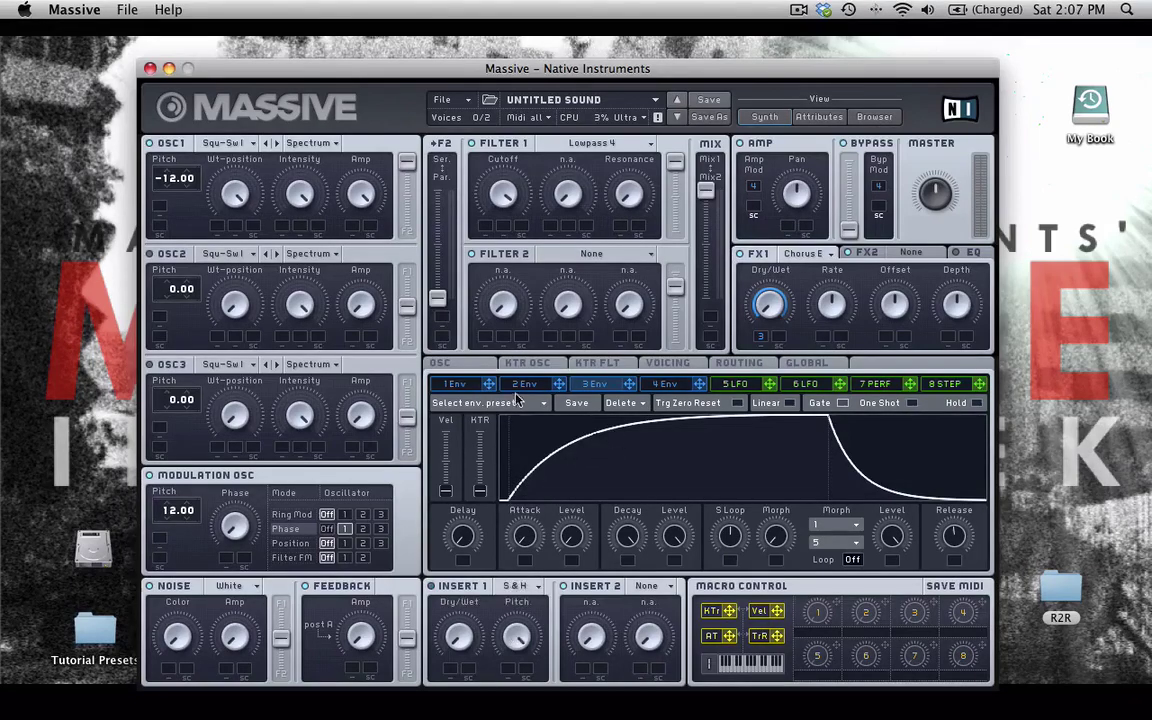
- Tune OSC3's pitch to 7.00 and push the OSC2 and OSC3 routing sliders fully to Filter 1
click(455, 384)
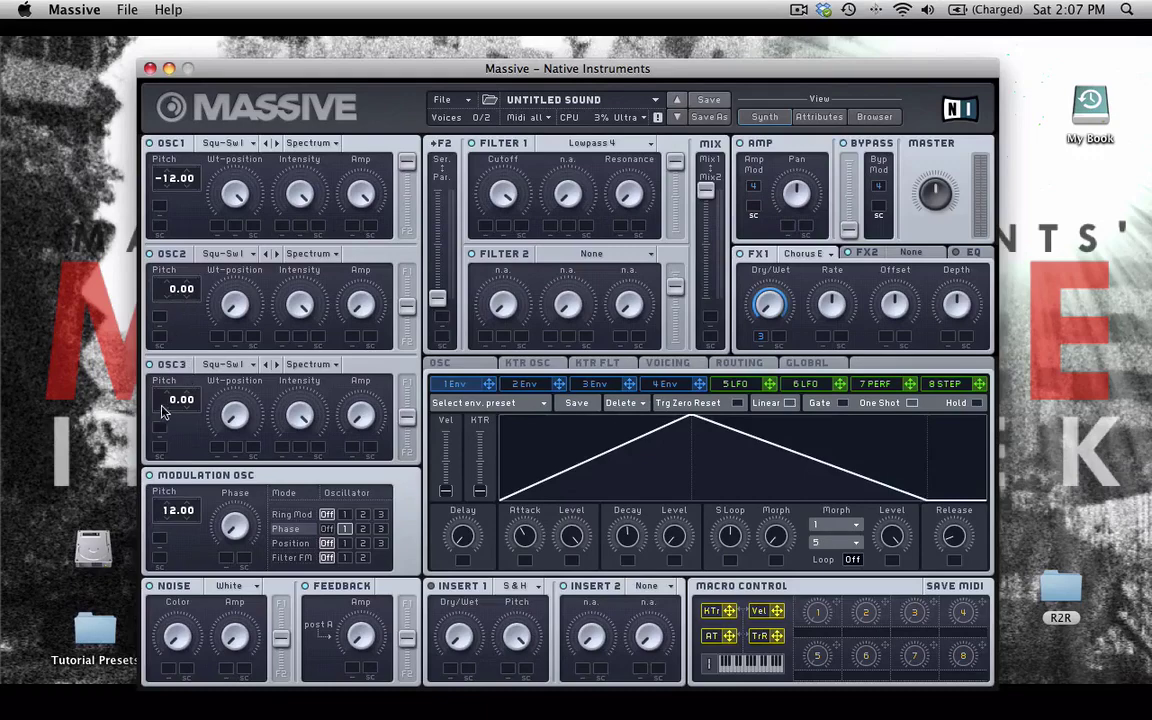
mouse_move(163, 410)
mouse_down()
mouse_move(155, 355)
mouse_move(168, 412)
mouse_up()
drag(406, 305, 404, 231)
drag(406, 405, 404, 329)
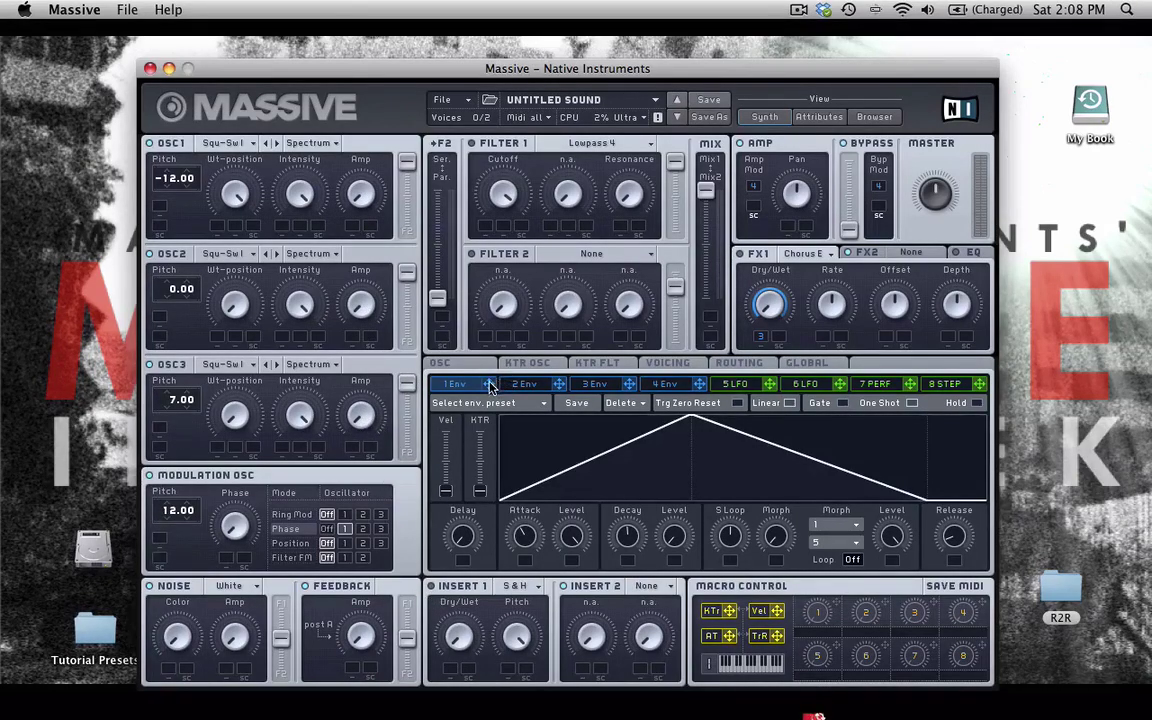
- Route envelopes 1, 2 and 3 to the Amp of OSC1, OSC2 and OSC3, setting modulation depths
drag(490, 387, 353, 225)
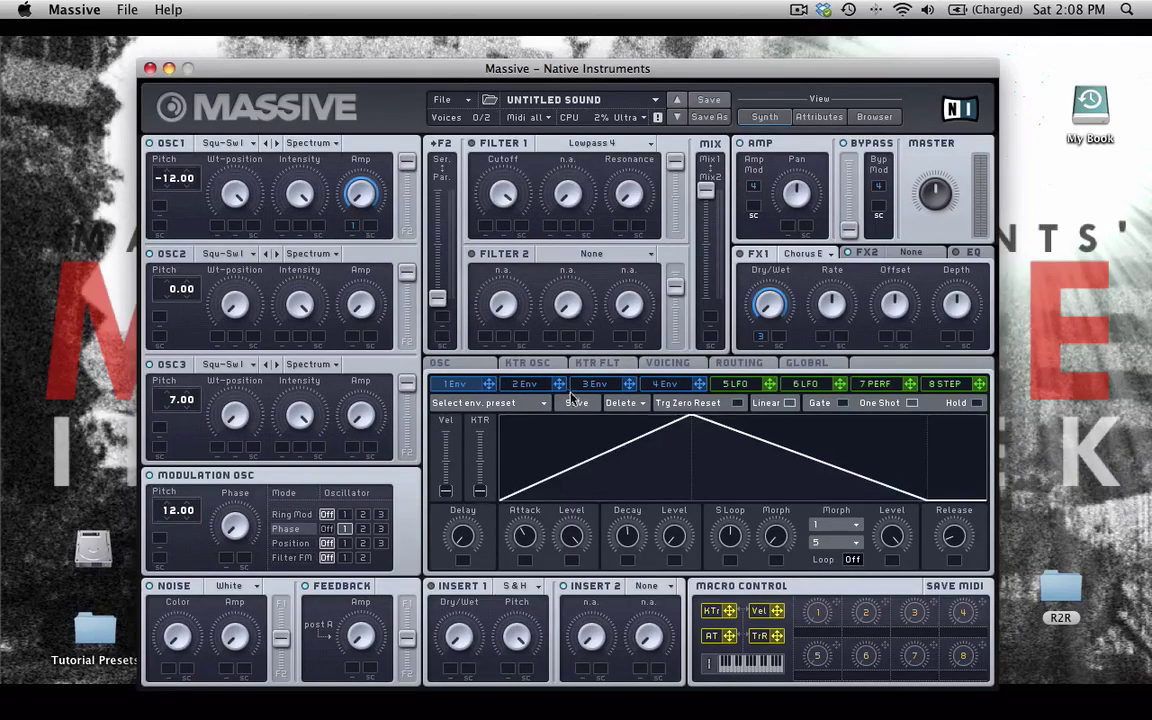
drag(560, 386, 368, 337)
drag(603, 385, 353, 447)
drag(355, 337, 368, 211)
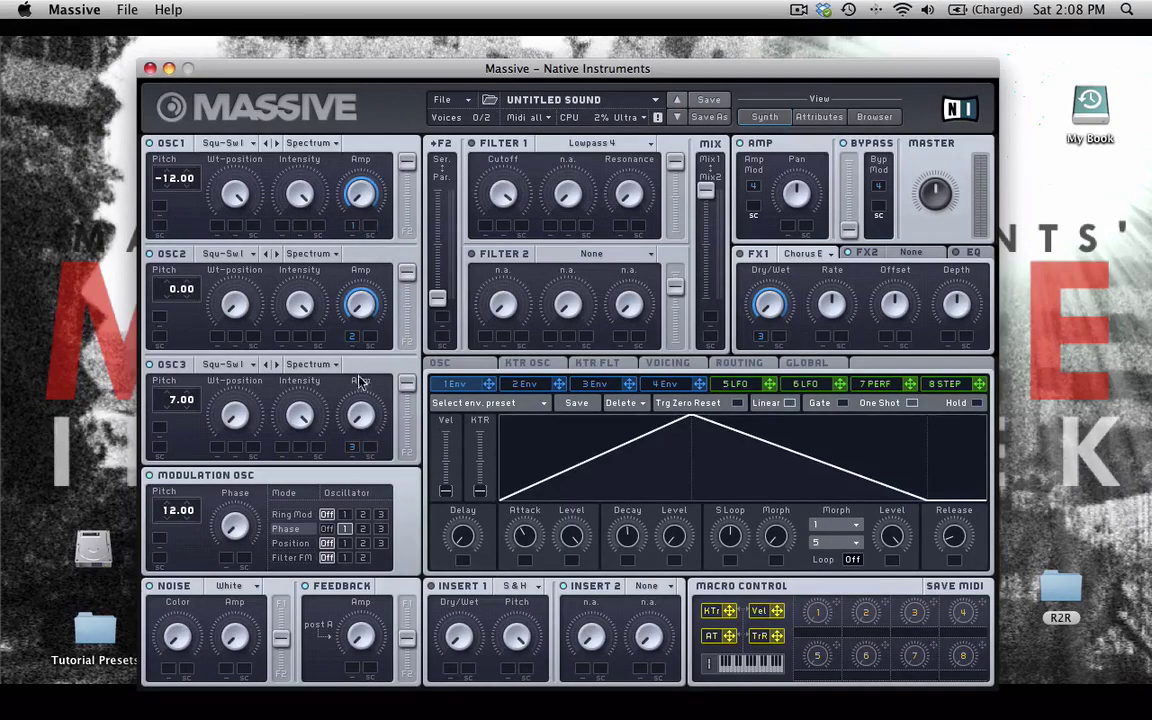
drag(352, 447, 352, 405)
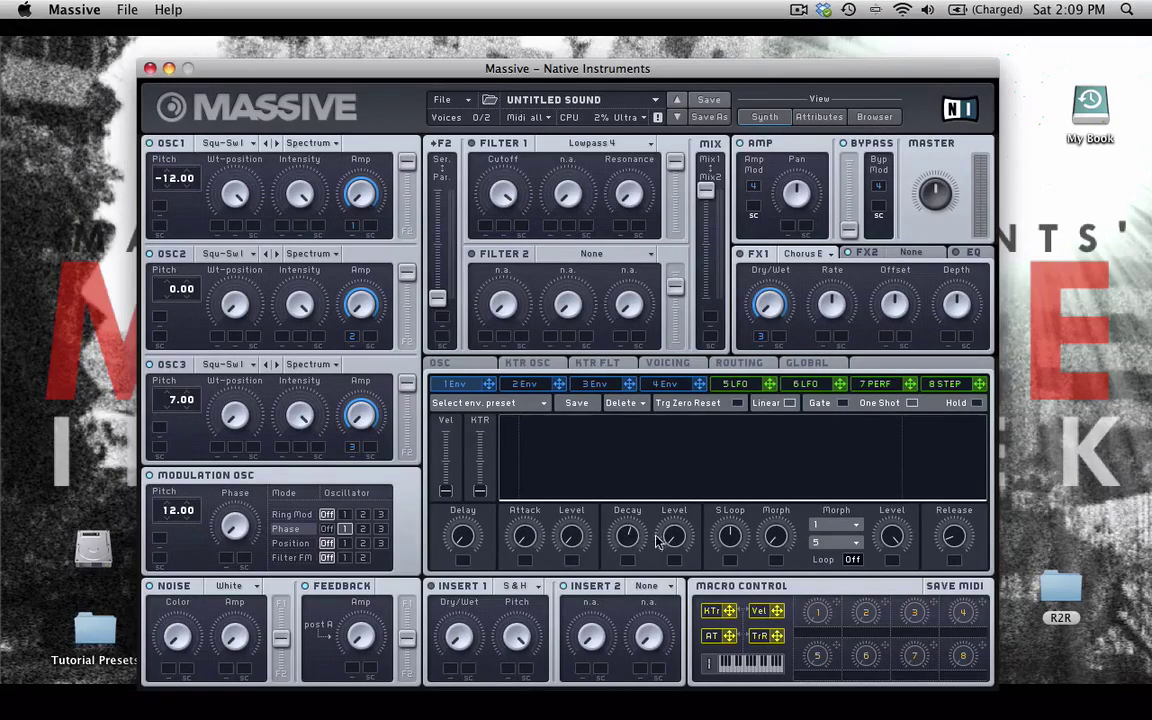
- Shape envelope 1 with full decay level, a curved non-linear attack and a shorter release
drag(666, 540, 664, 402)
click(791, 403)
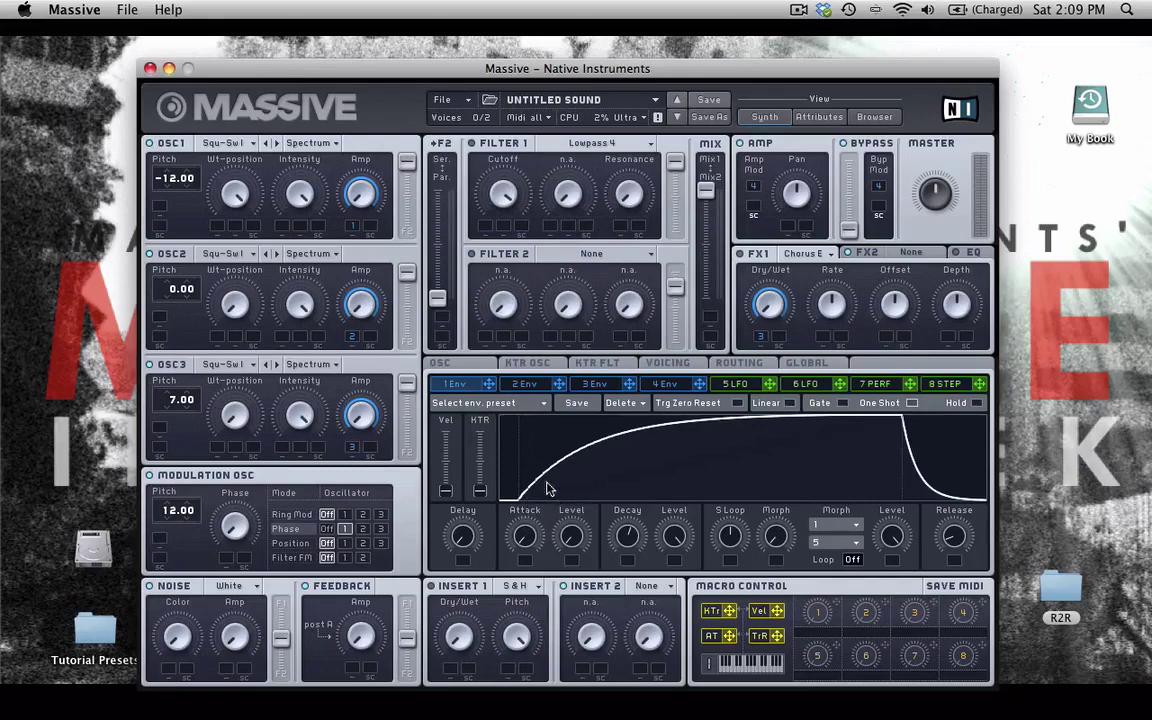
drag(954, 538, 942, 566)
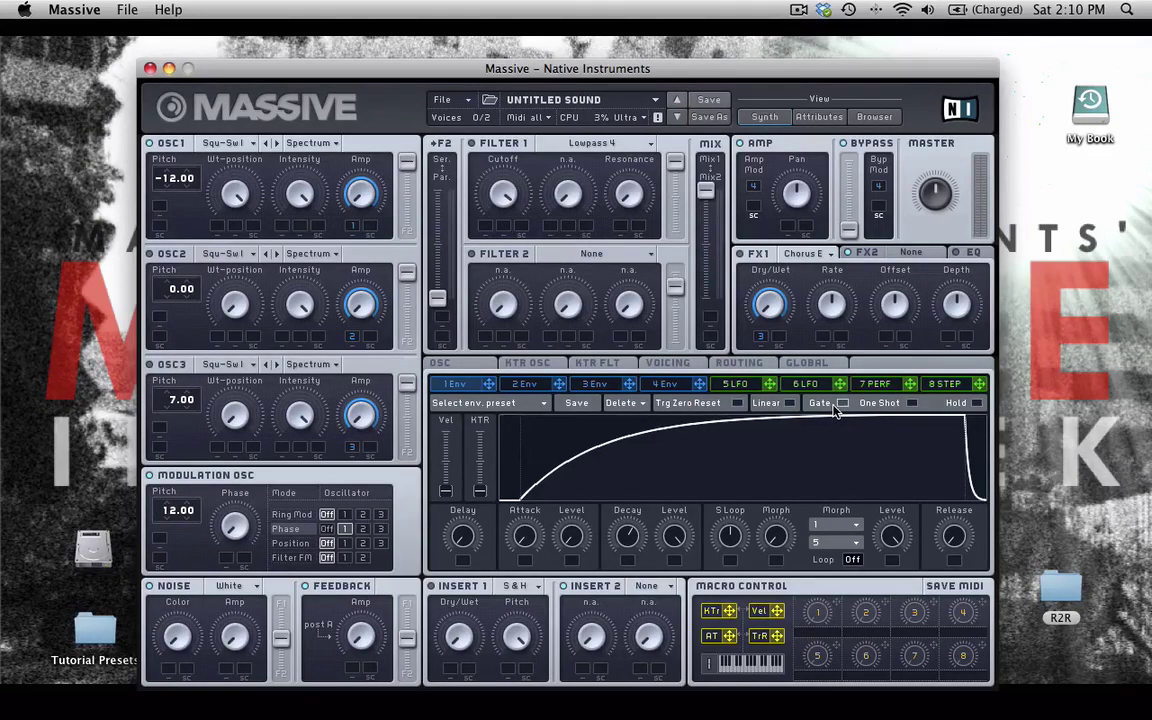
- Copy envelope 1's shape and paste it into envelopes 2 and 3
click(492, 405)
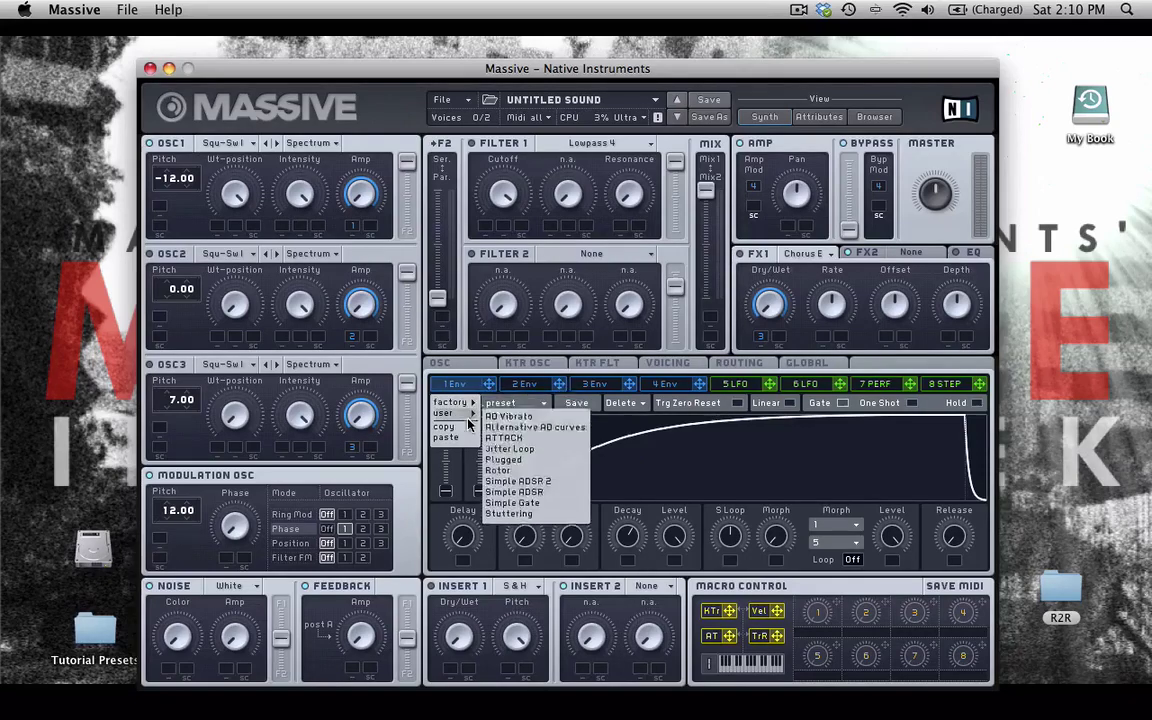
click(412, 382)
click(520, 385)
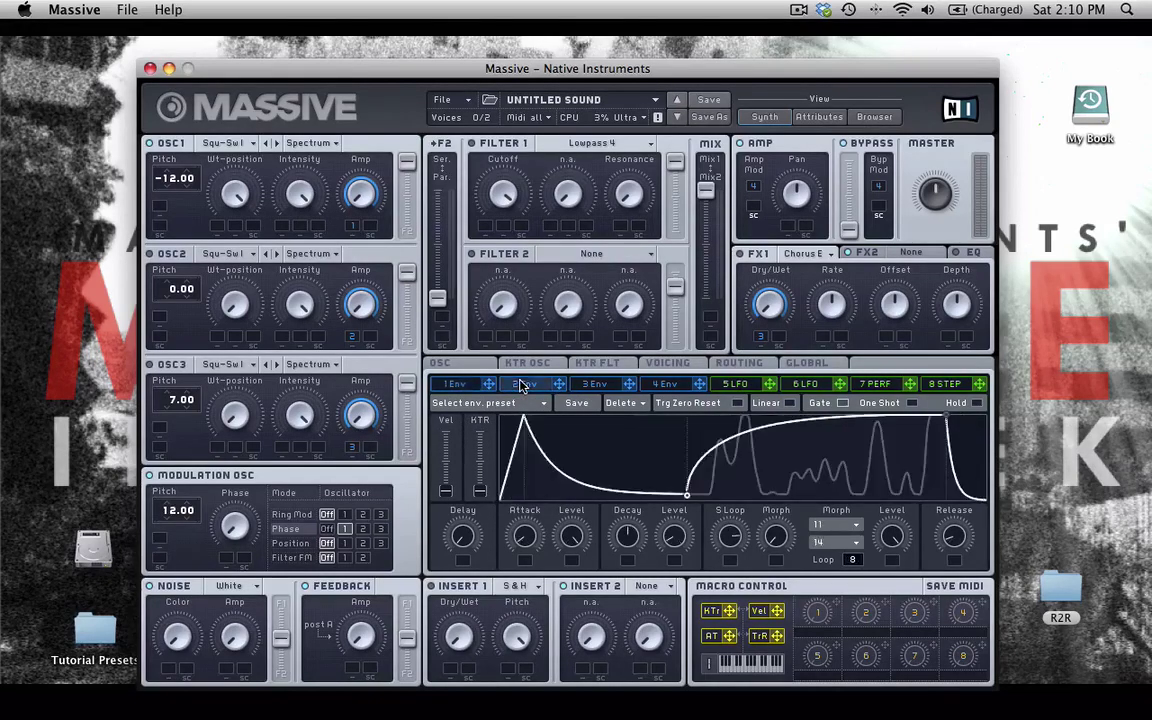
click(498, 404)
click(460, 440)
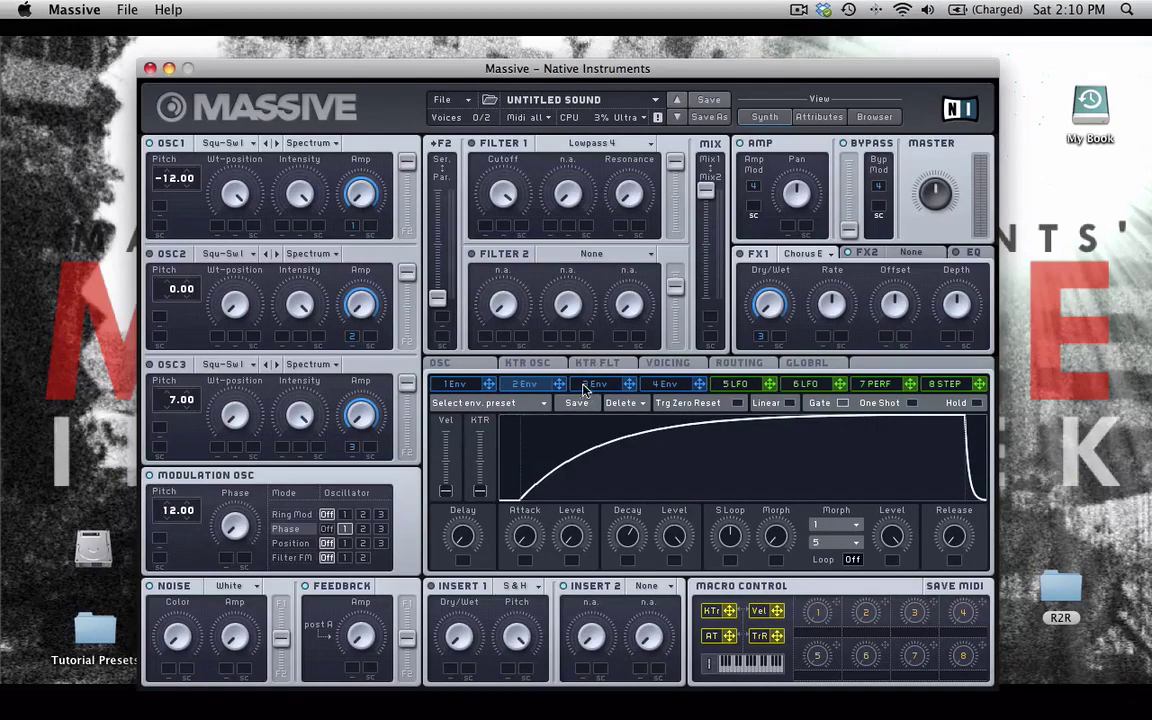
click(594, 384)
click(497, 404)
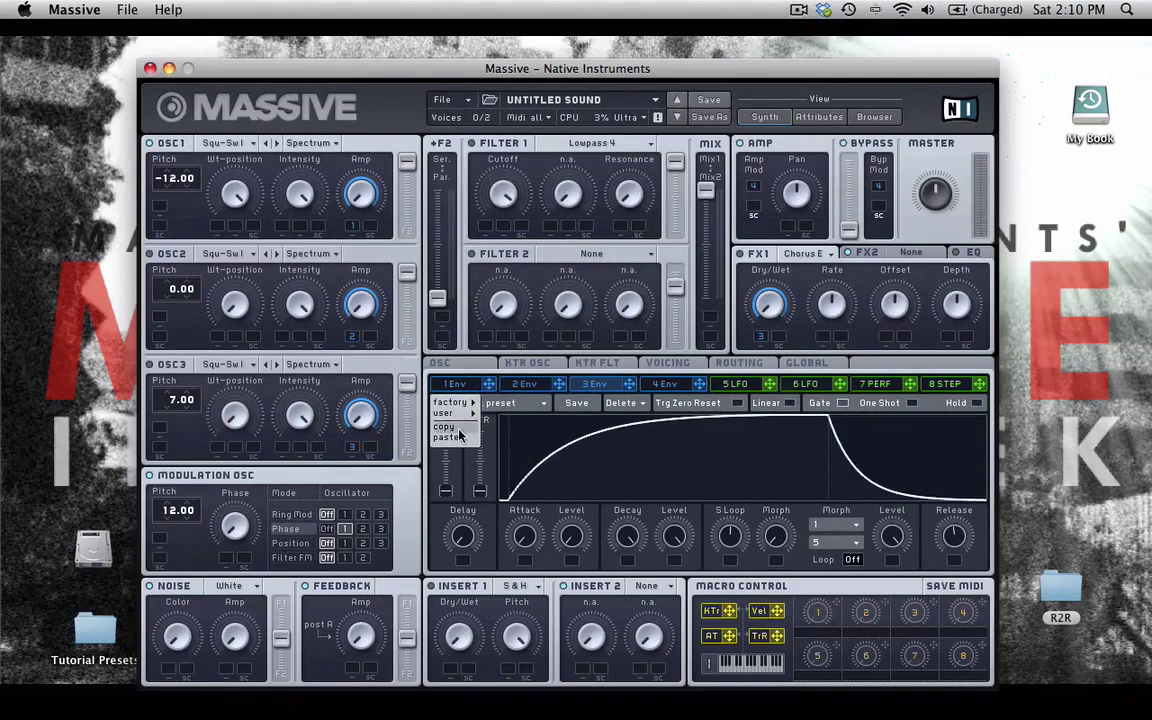
click(458, 438)
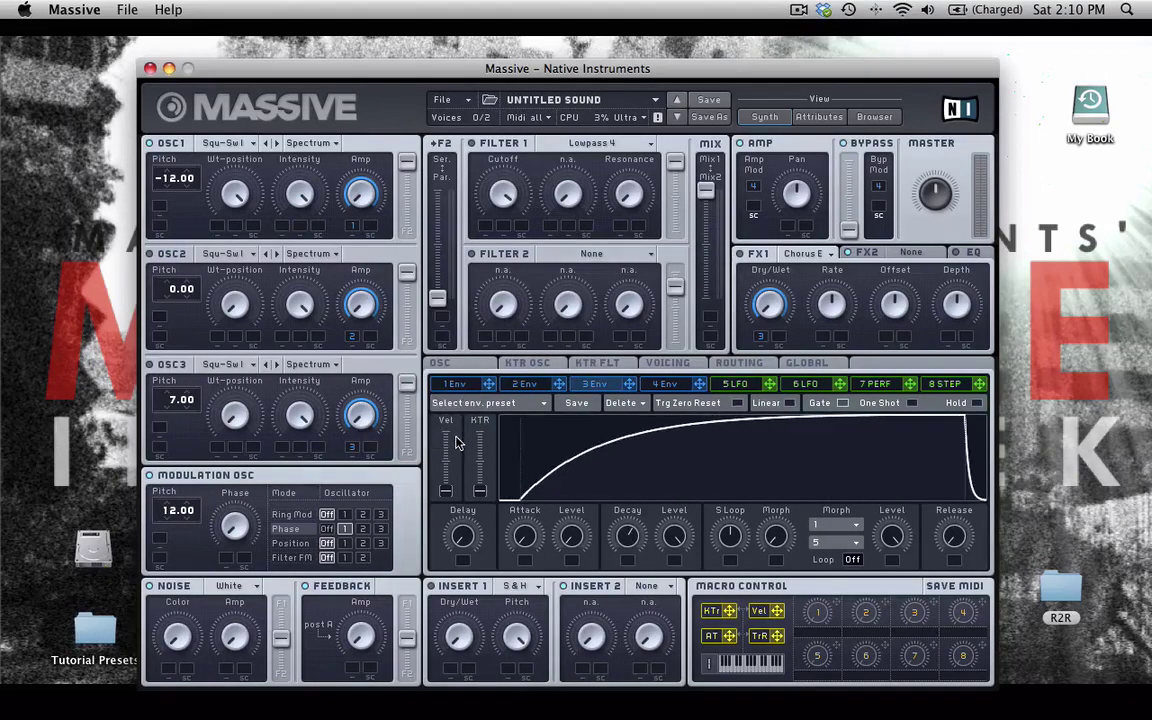
- Raise envelope 2's Delay so it starts later than envelope 1
click(537, 385)
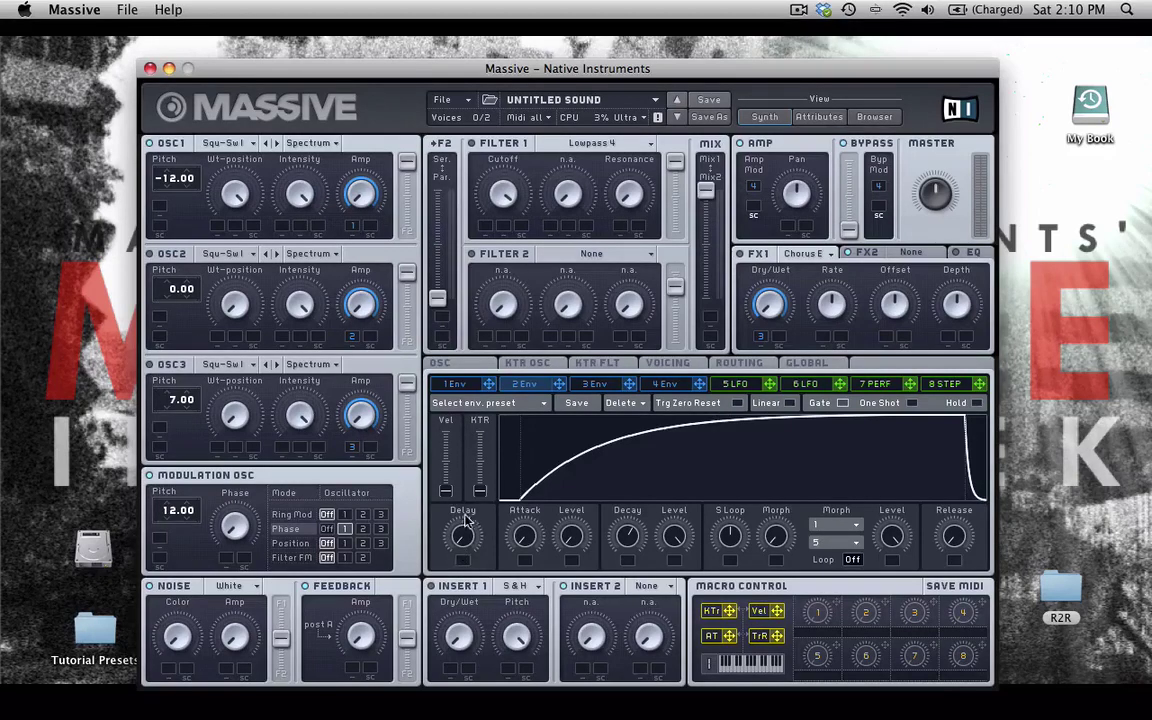
click(463, 387)
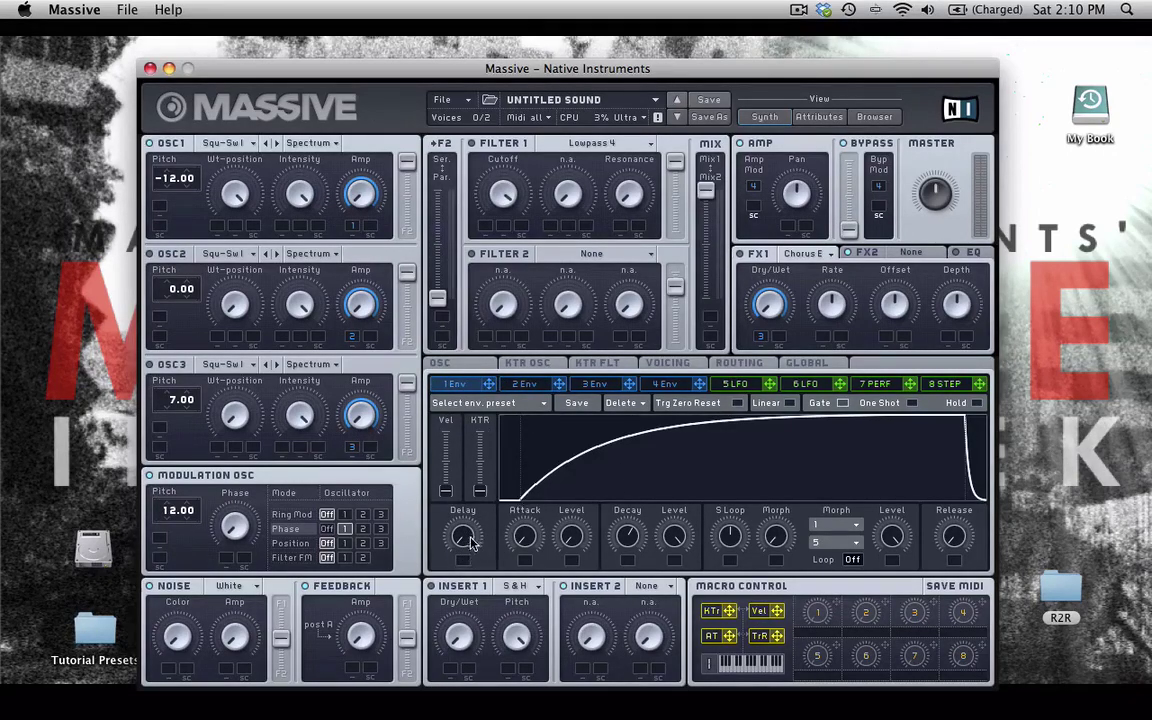
click(522, 385)
drag(463, 536, 460, 467)
click(612, 386)
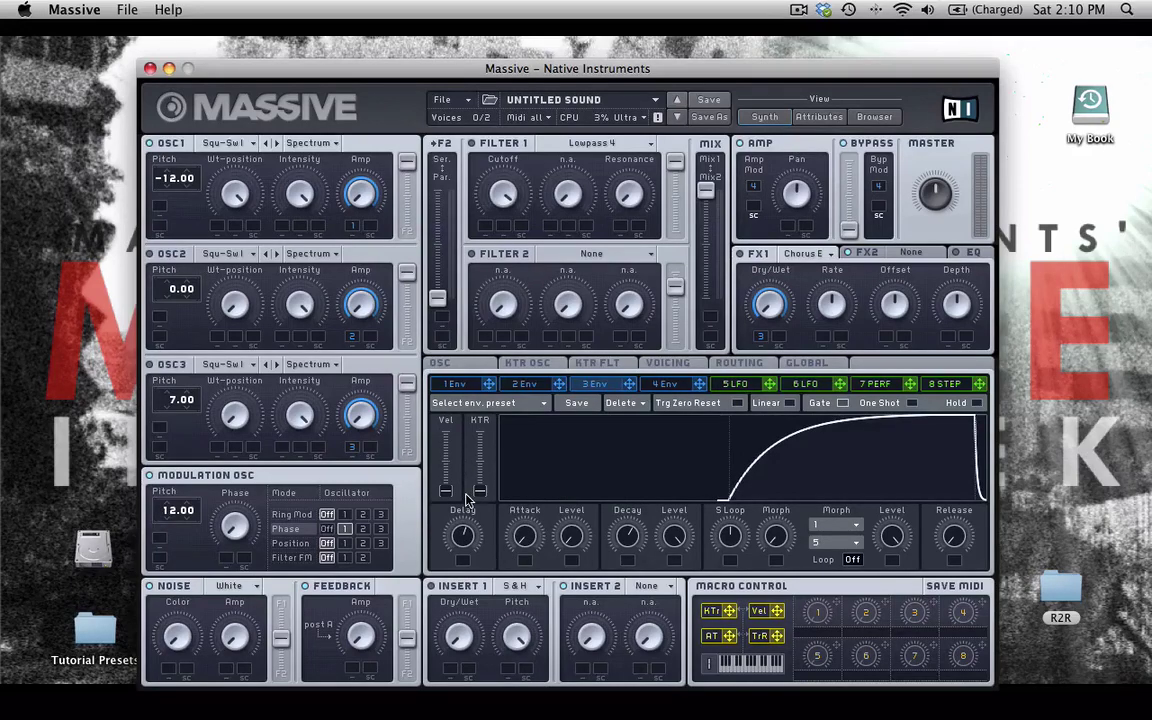
click(452, 384)
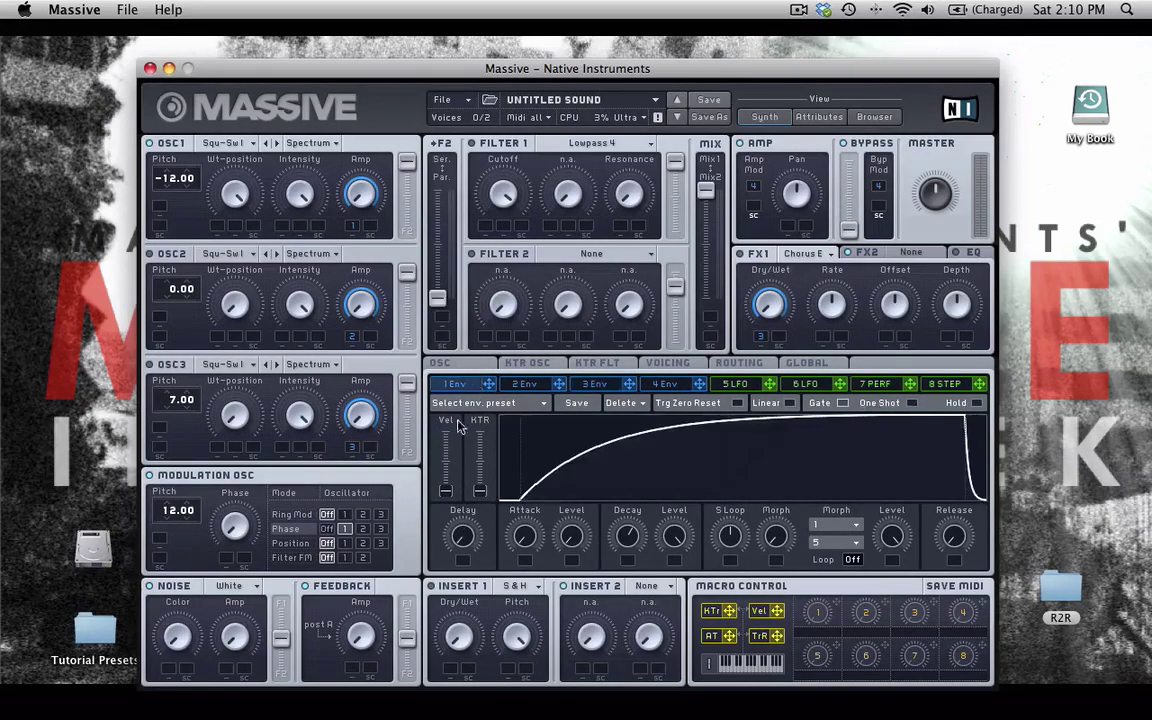
- Increase envelope 3's Delay slightly, then select envelope 2 to adjust its Delay
click(592, 385)
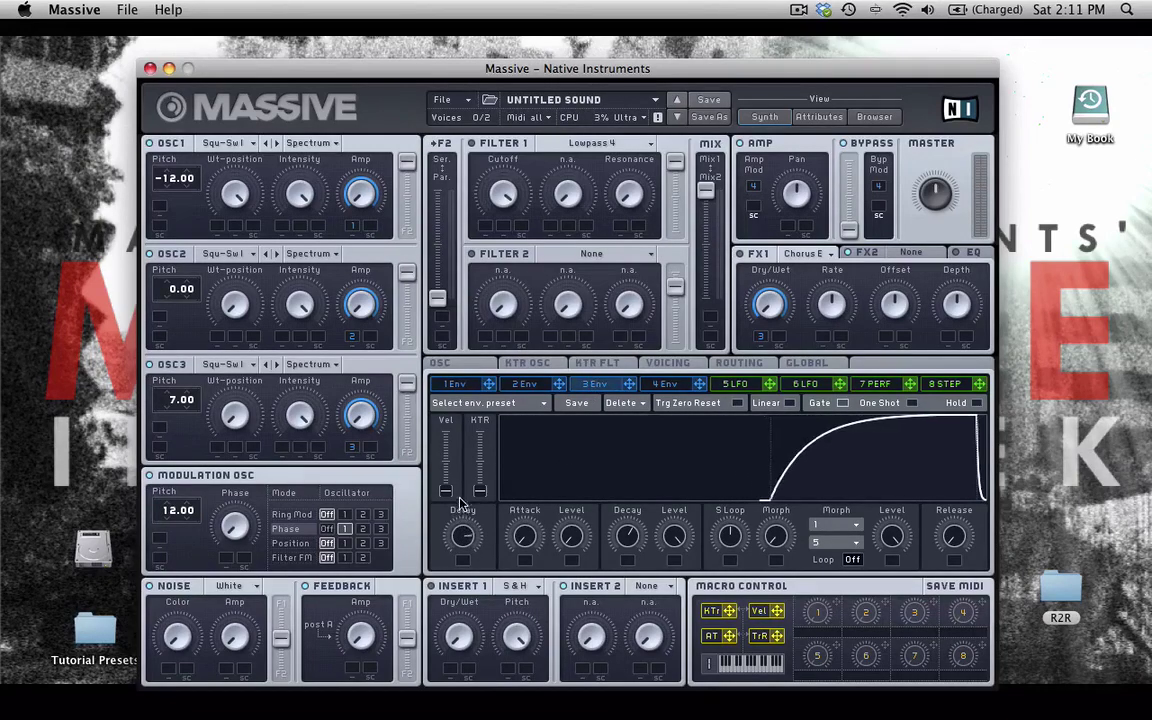
mouse_move(462, 500)
mouse_down()
mouse_move(460, 484)
mouse_move(456, 503)
mouse_up()
click(549, 386)
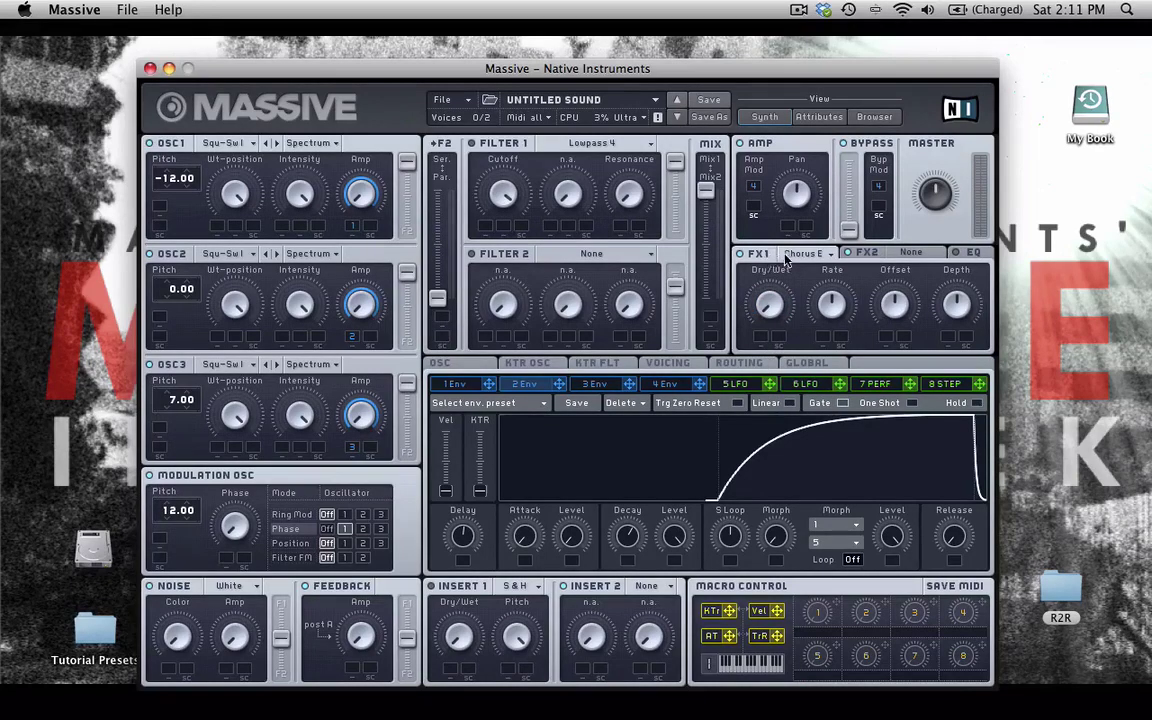
- Turn on Pitch/Cutoff unison spread for the 2 unison voices, leaving Wavetable and Pan spread off
click(668, 364)
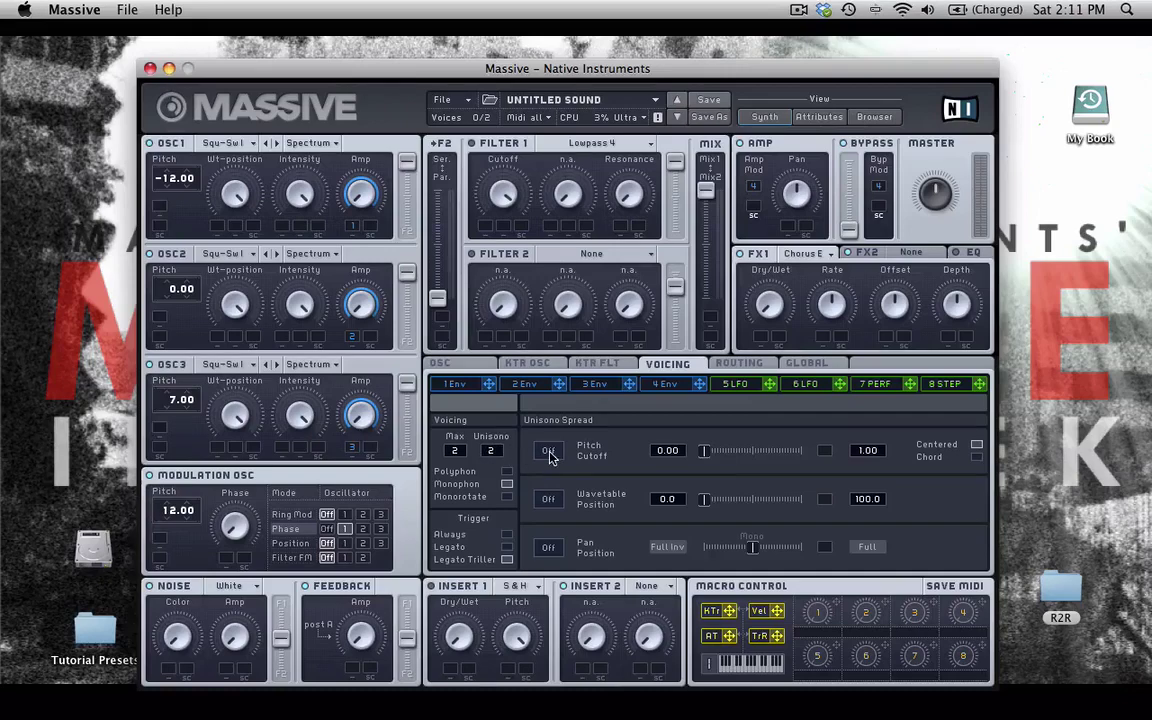
click(548, 450)
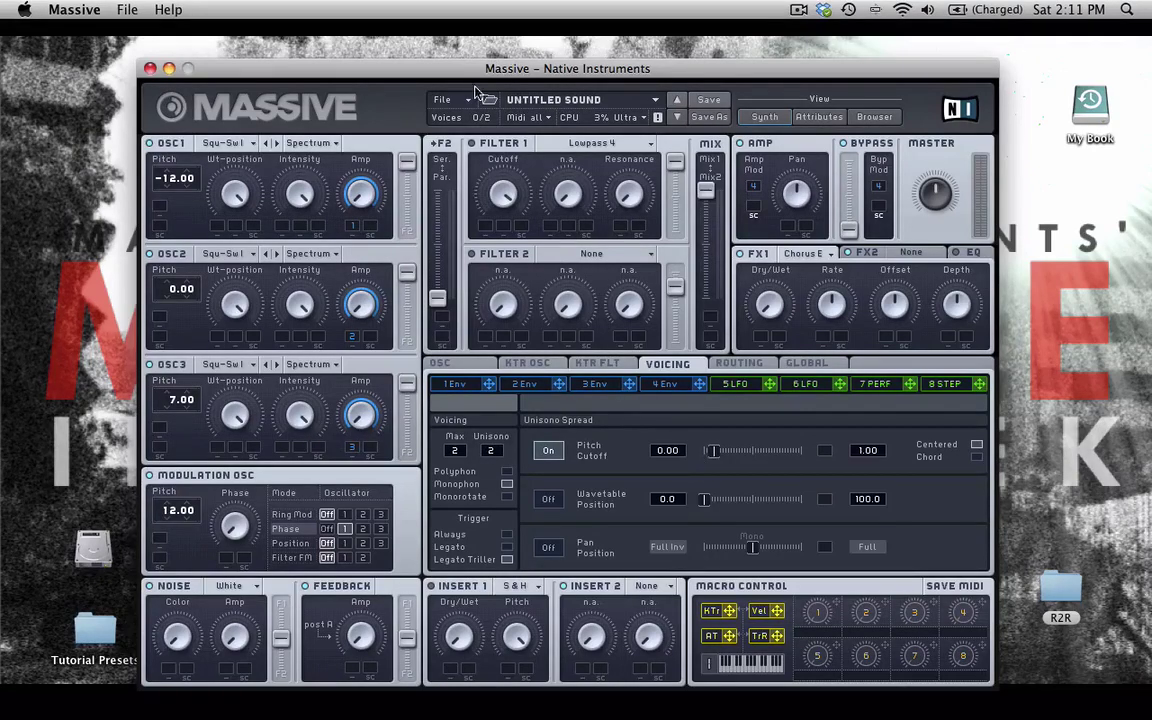
drag(476, 70, 466, 40)
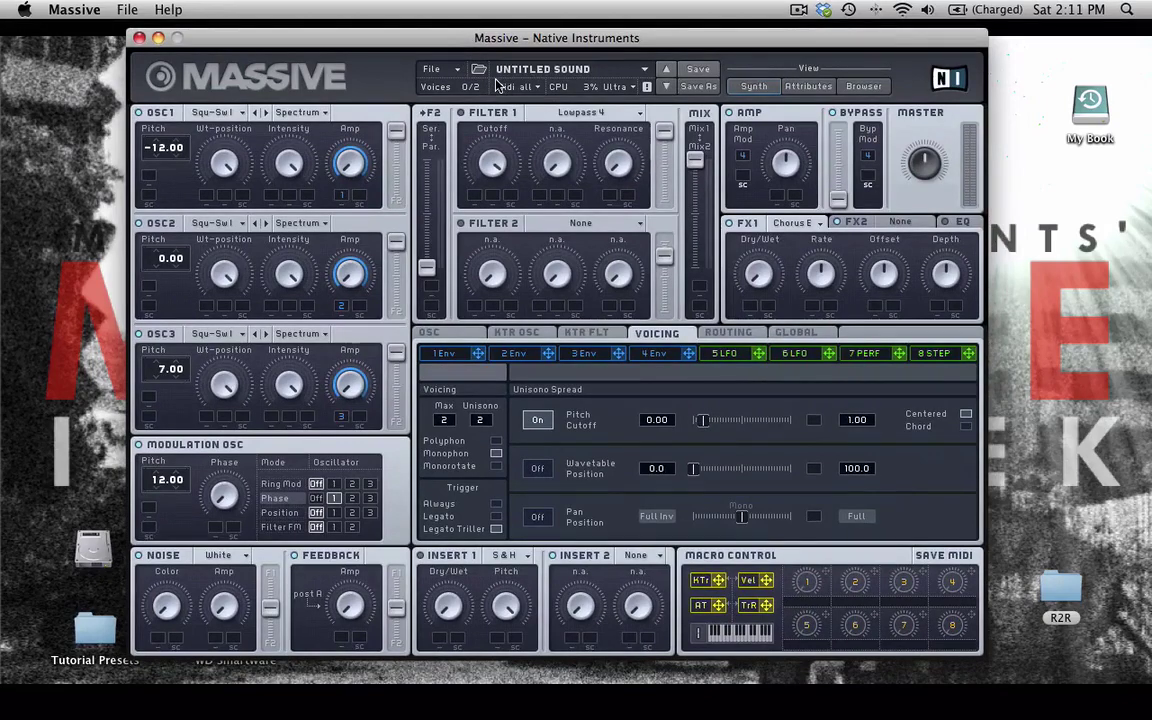